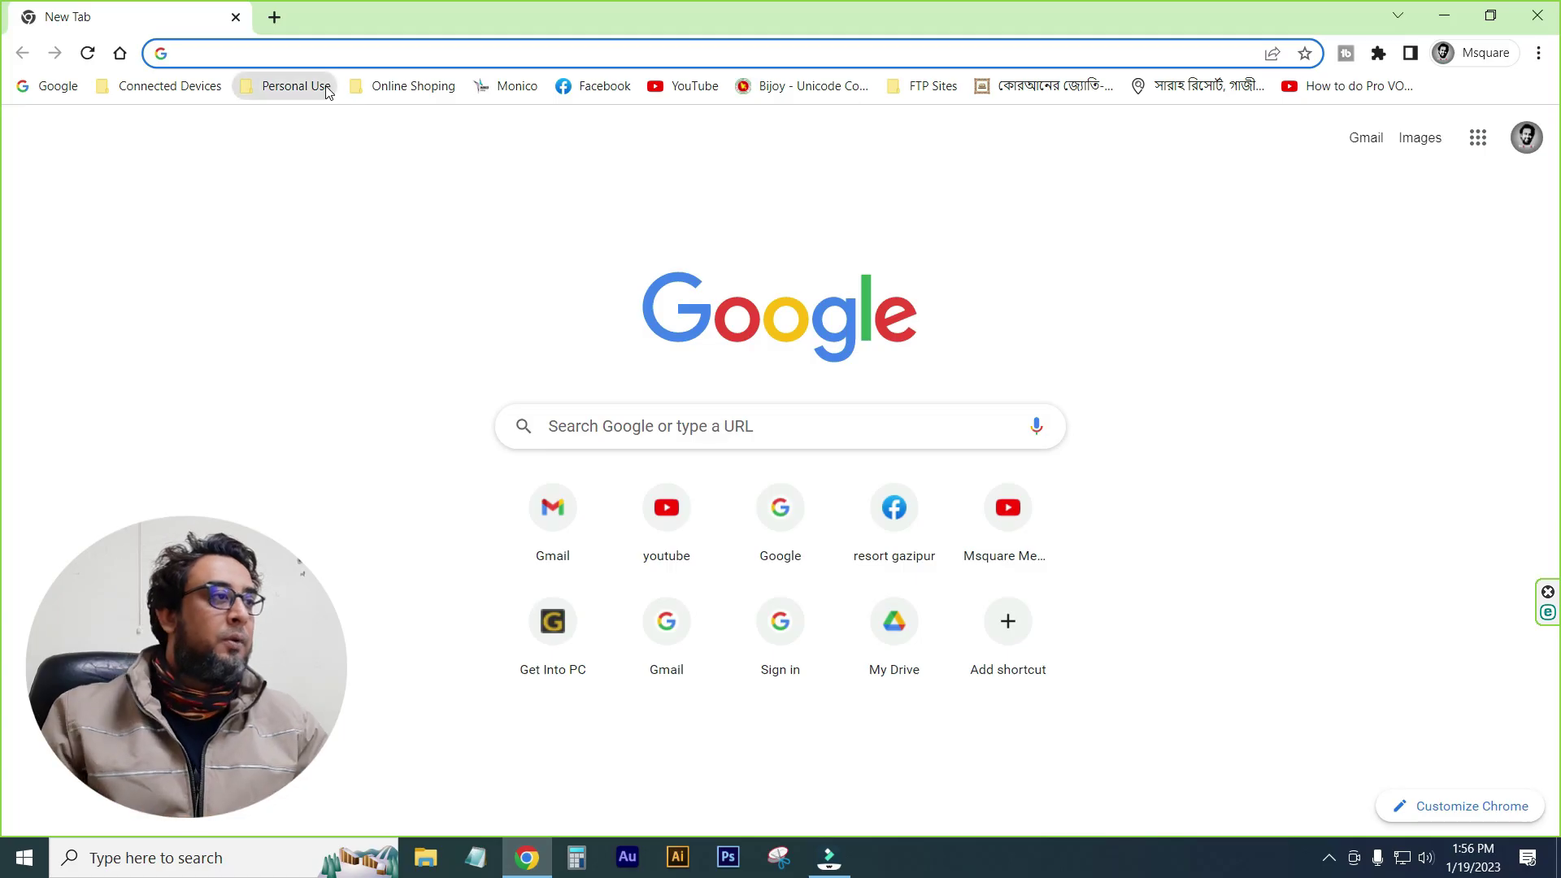
- Open YouTube Studio from the Personal Use bookmarks and search the channel's videos for 'bijoy'
left_click(323, 86)
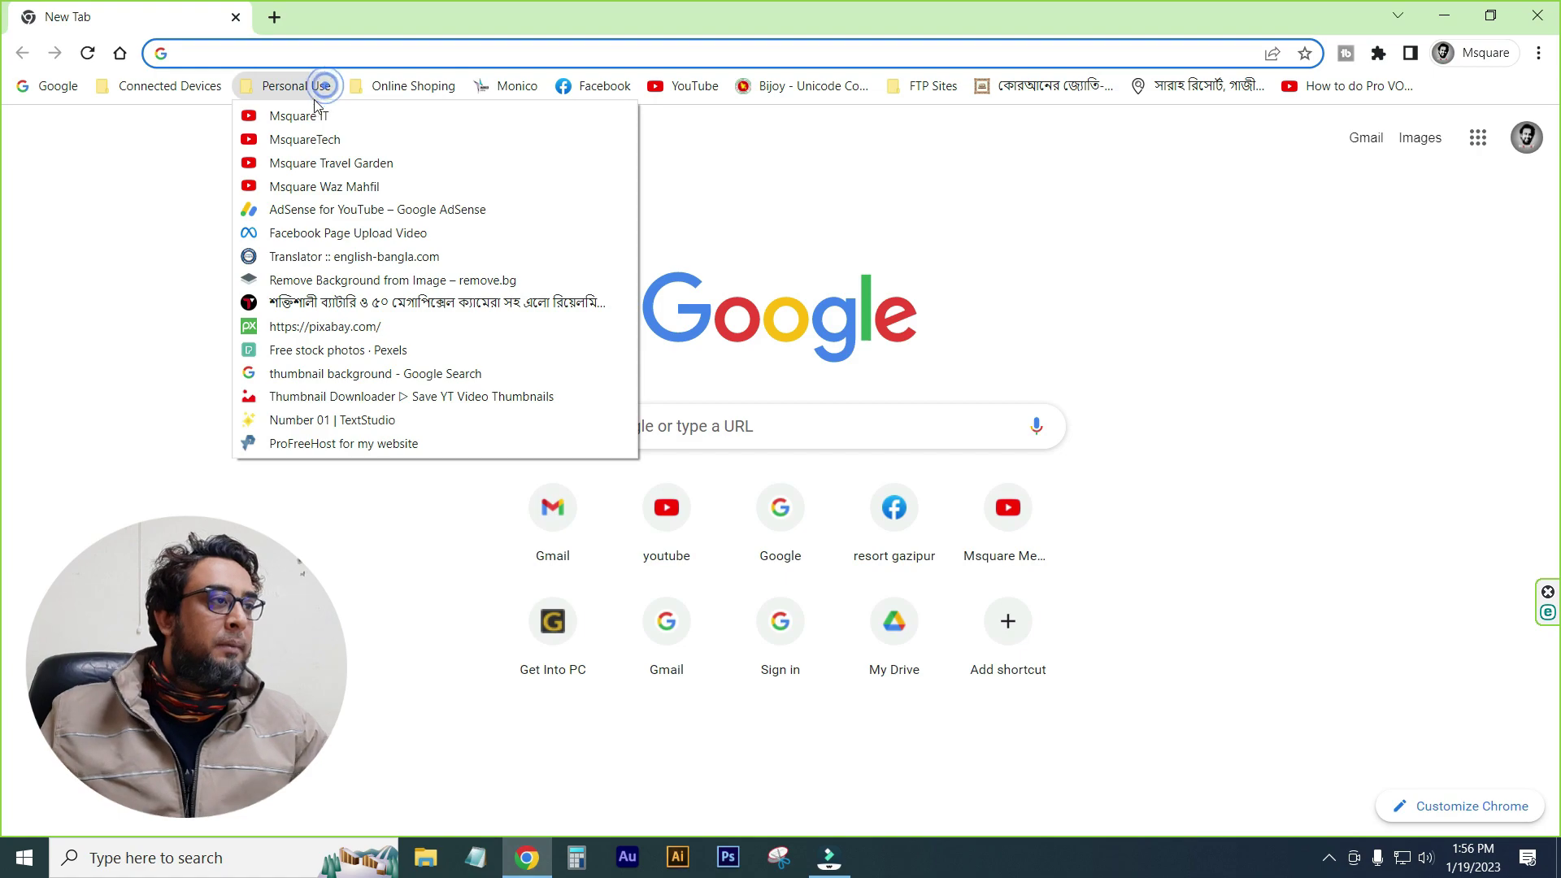
left_click(307, 116)
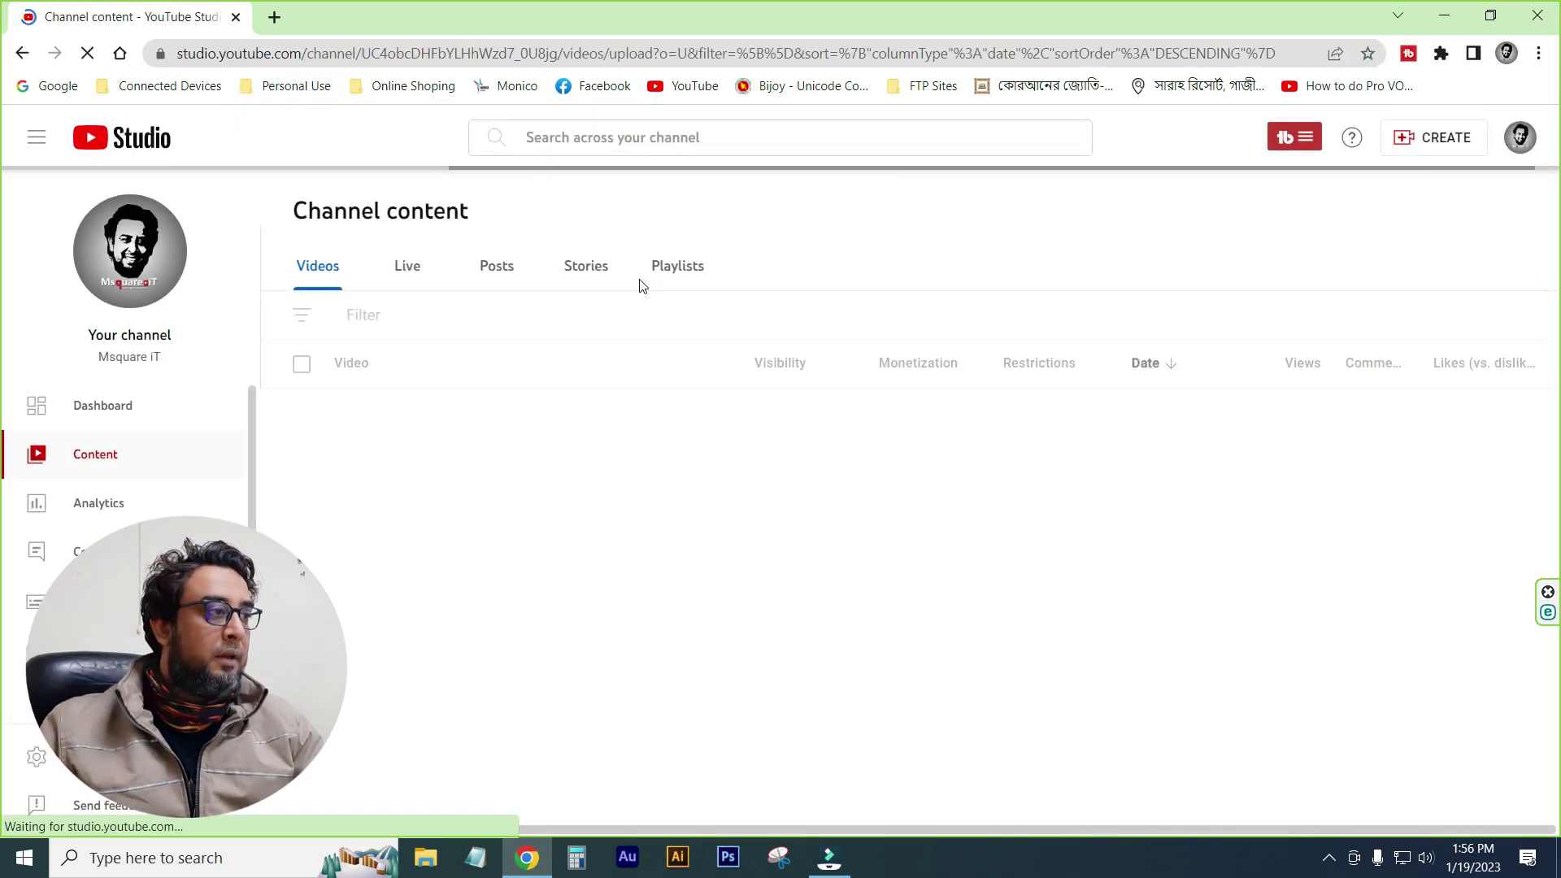
scroll(528, 610, "down", 10)
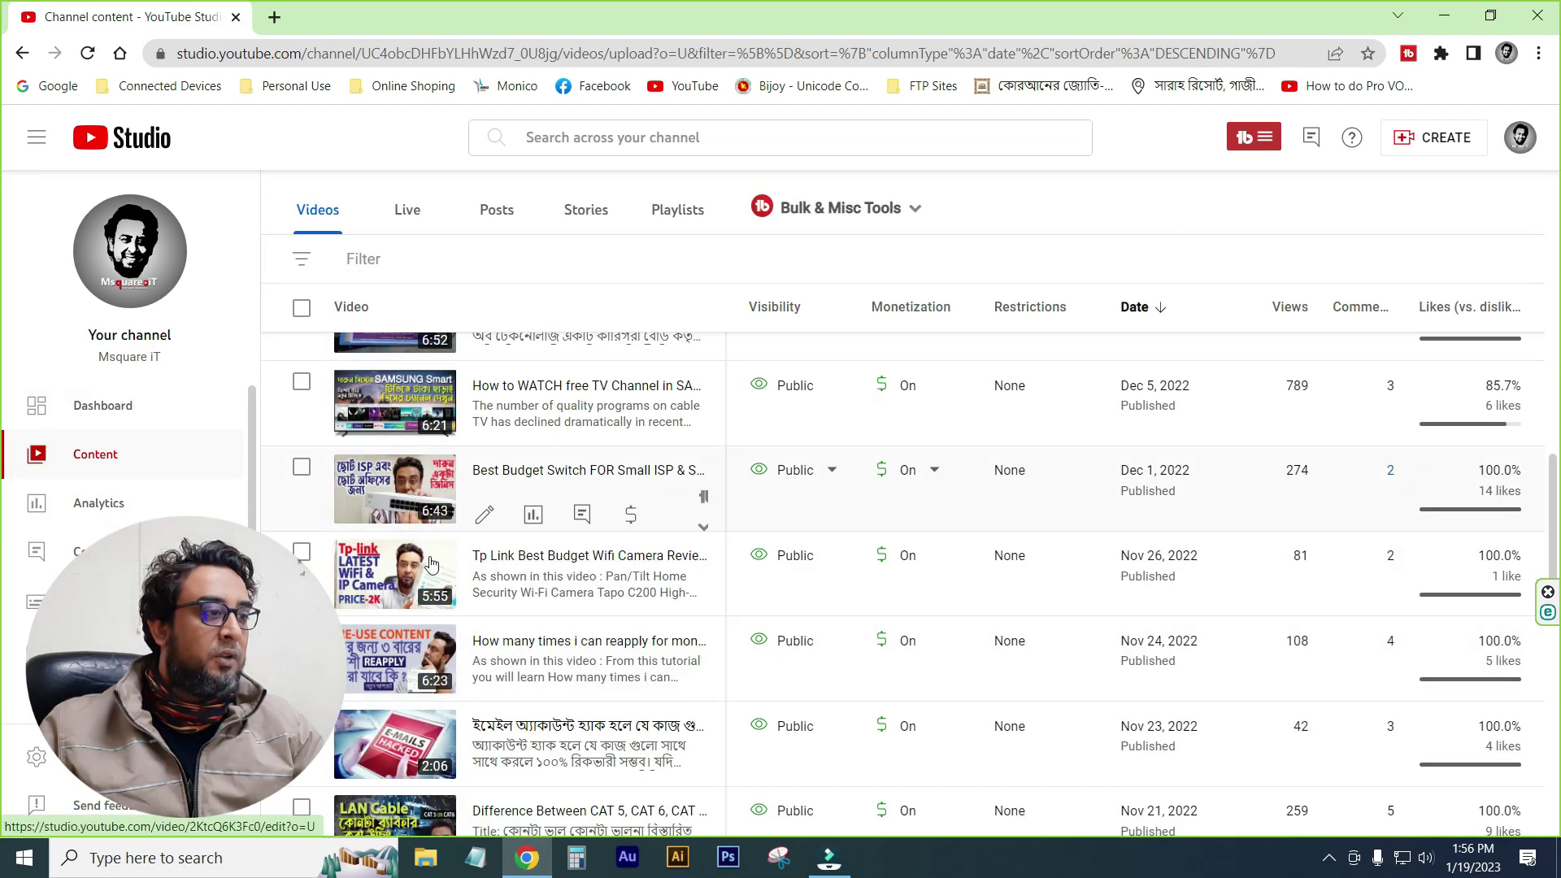
scroll(431, 561, "up", 12)
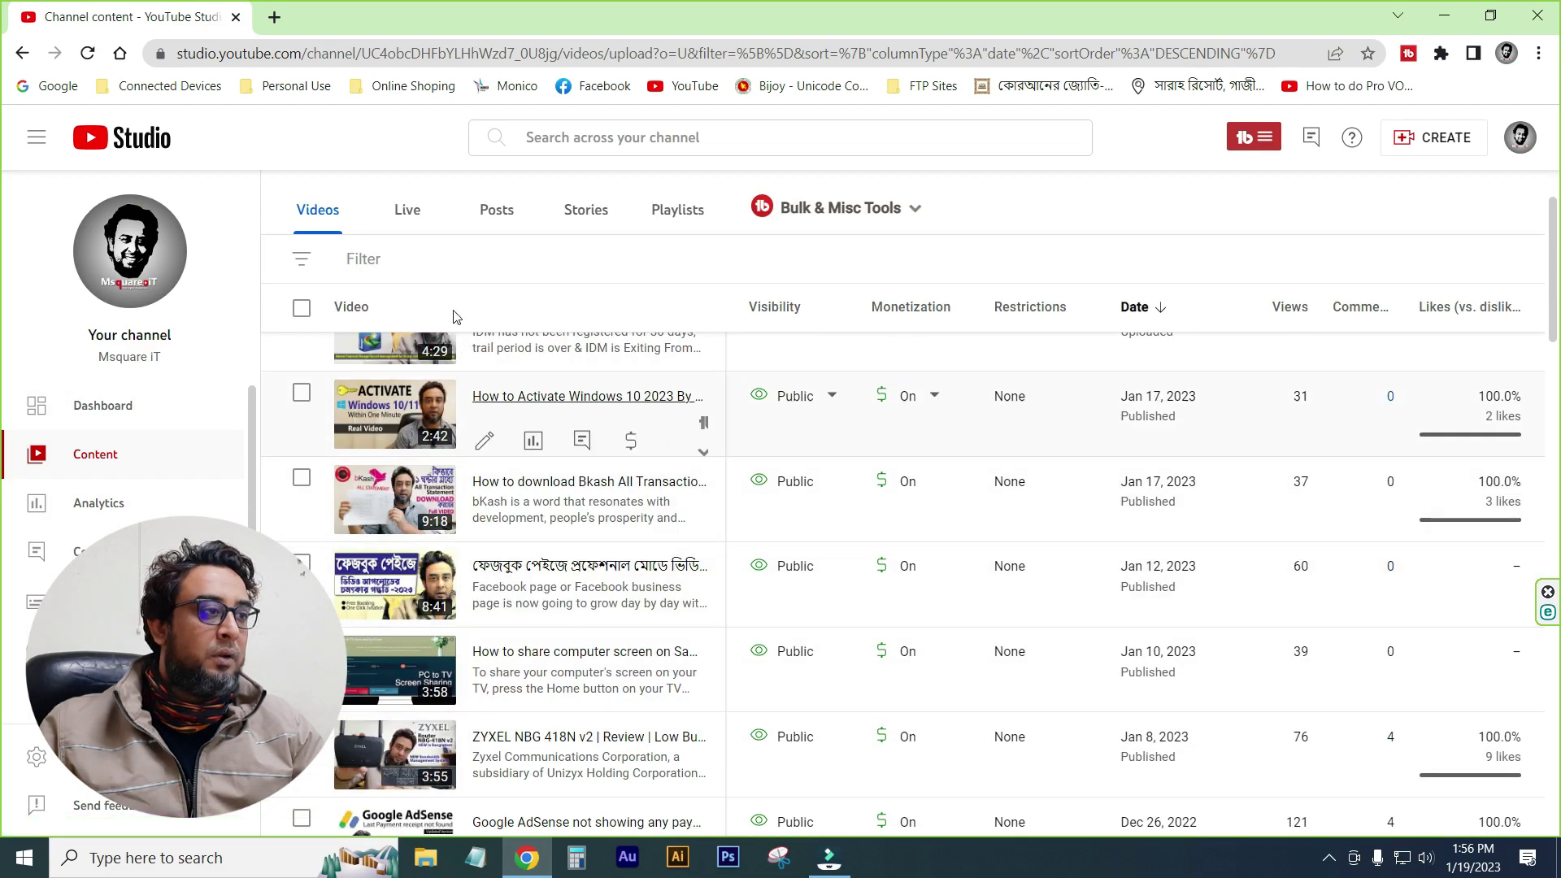
left_click(567, 138)
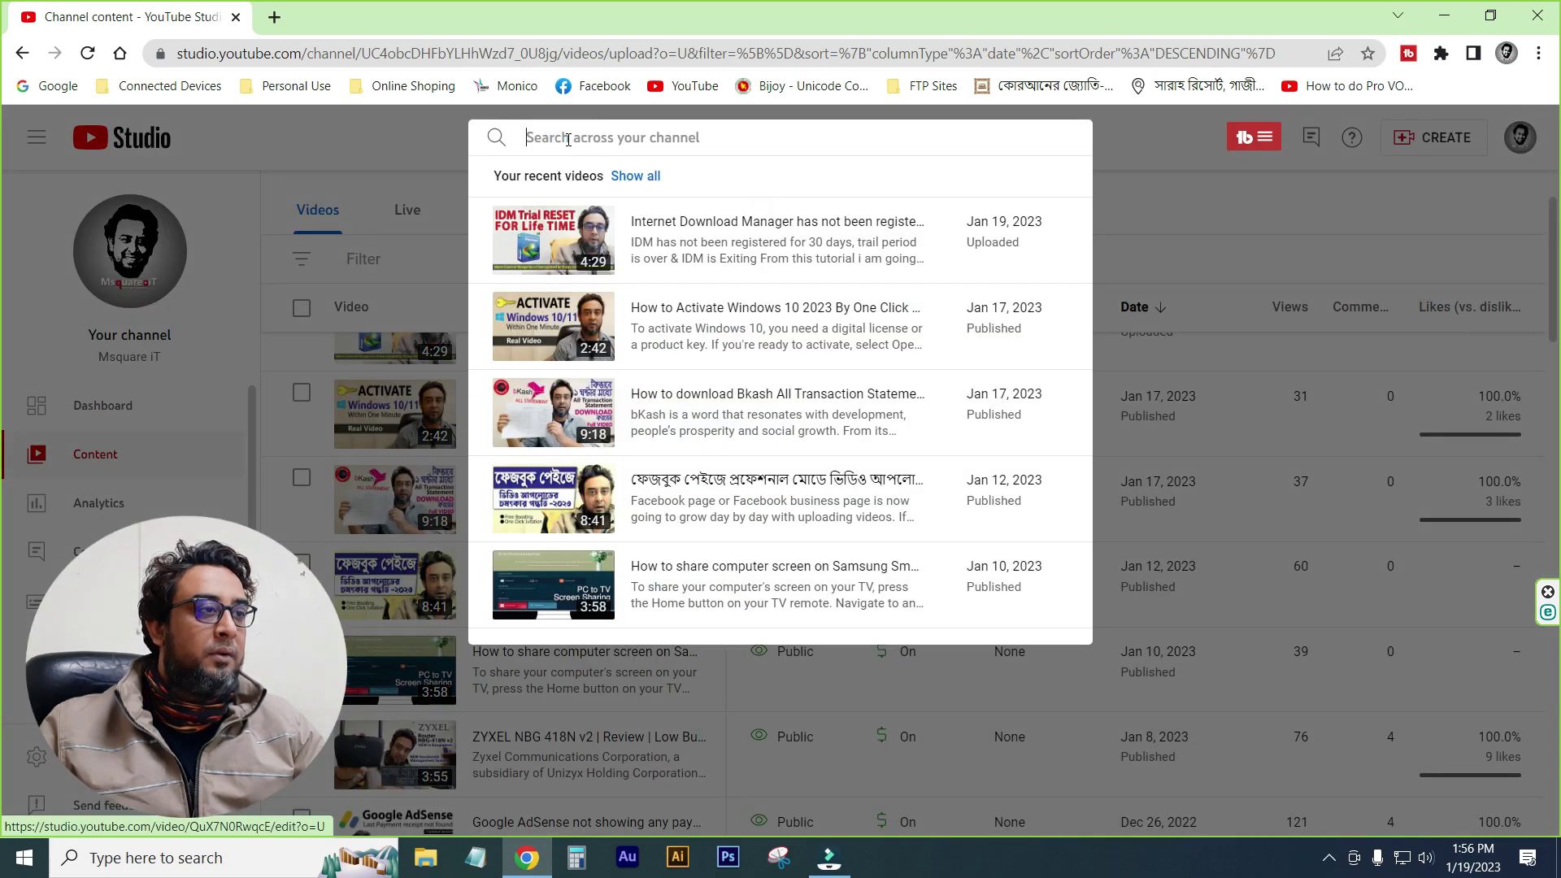
type("bijoy")
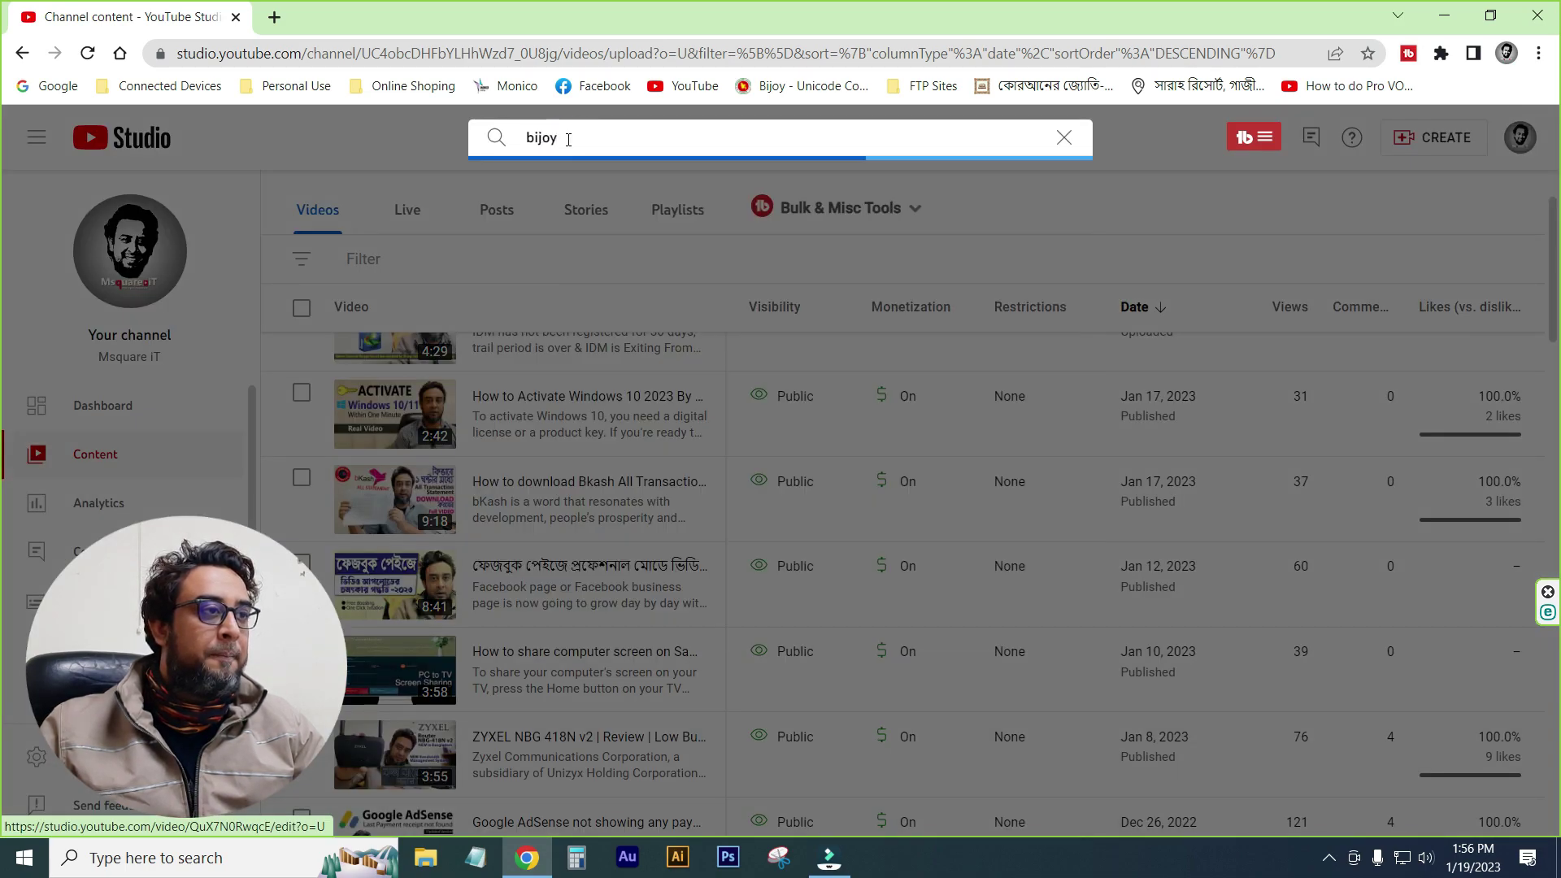
- Open the Bijoy Bayanno 2022 video and delete its description's download-link lines, pasting copied text
left_click(594, 234)
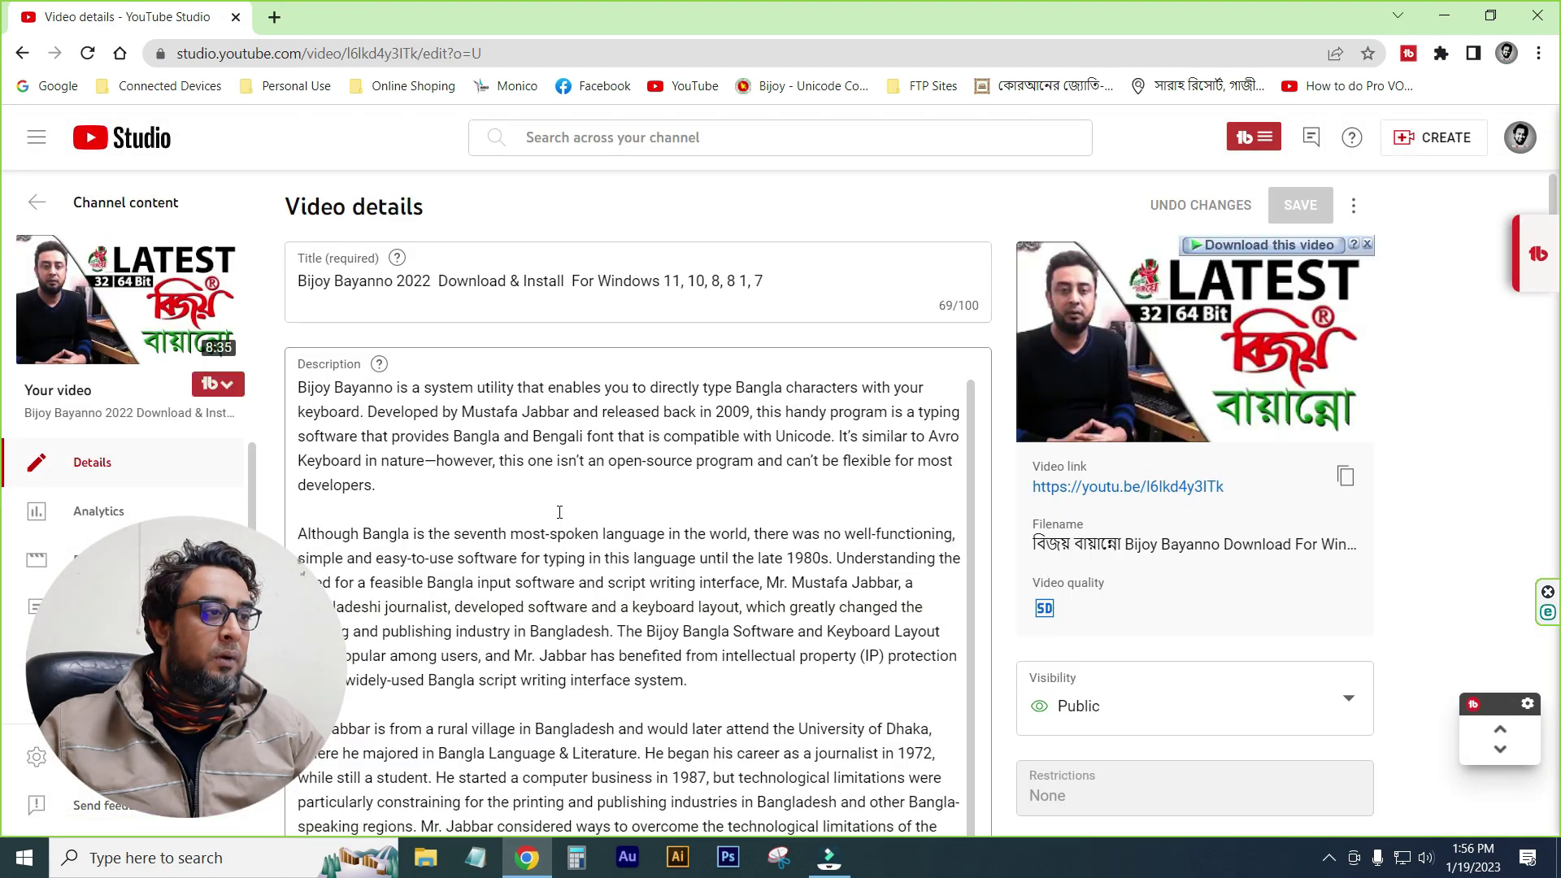
scroll(559, 511, "down", 10)
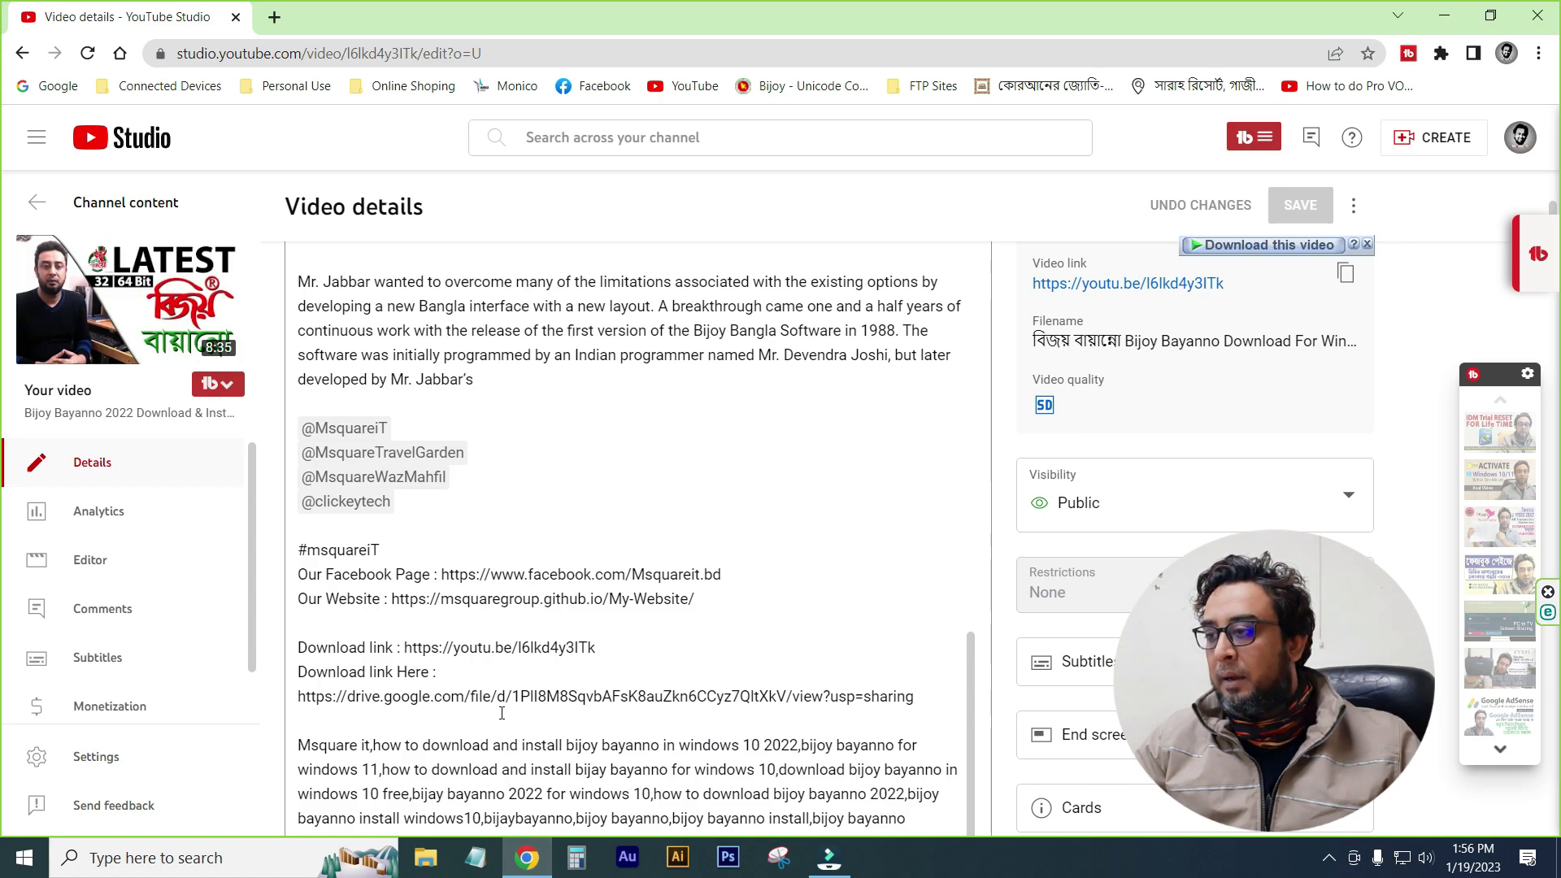
left_click_drag(301, 648, 912, 704)
key("Delete")
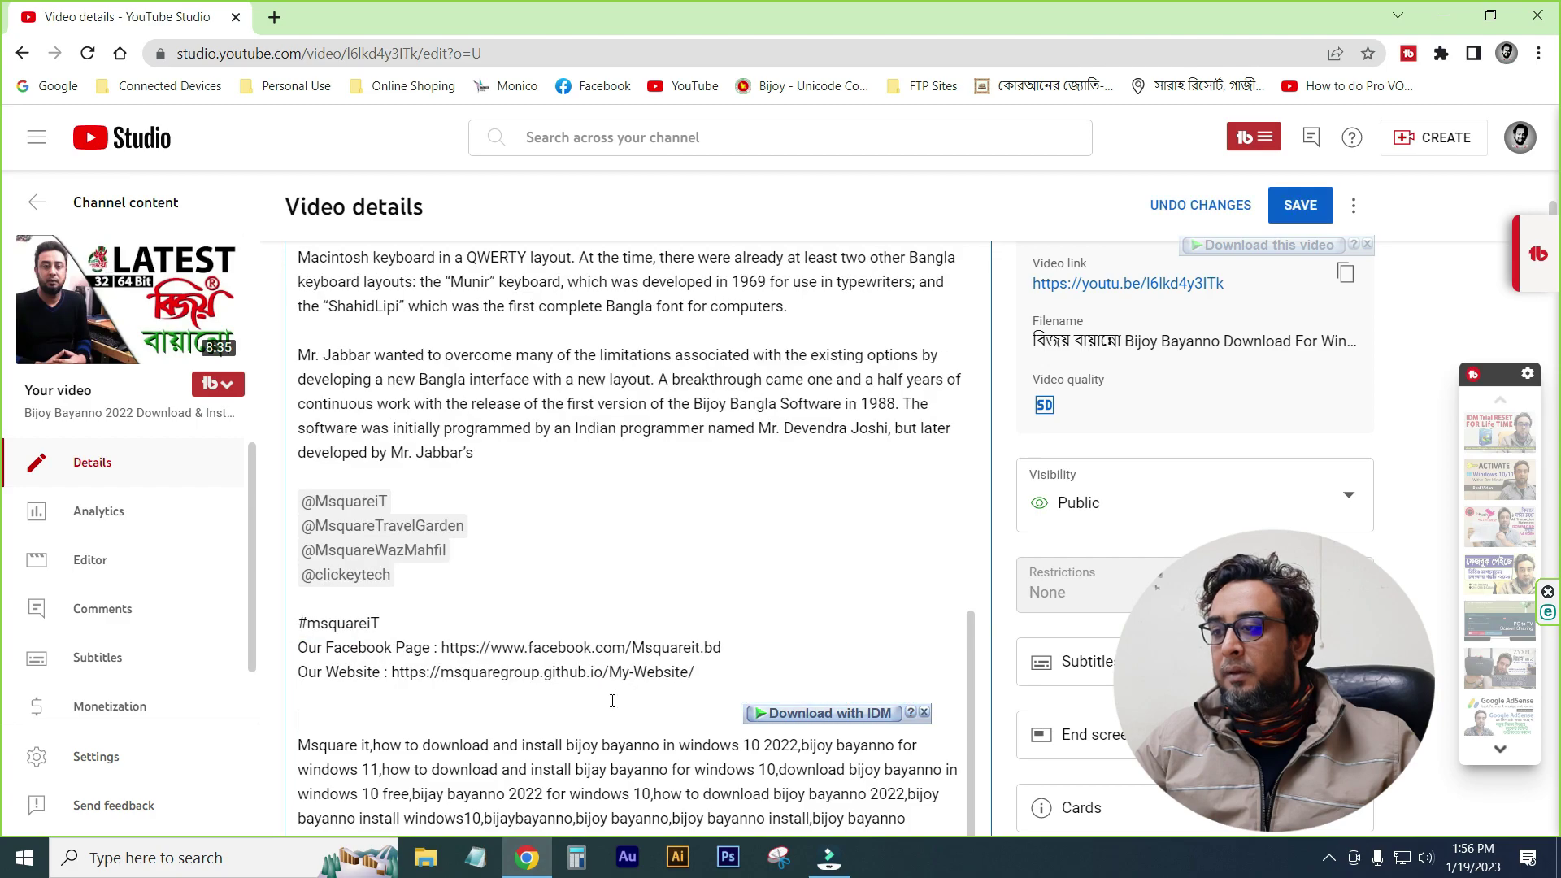
key("Delete")
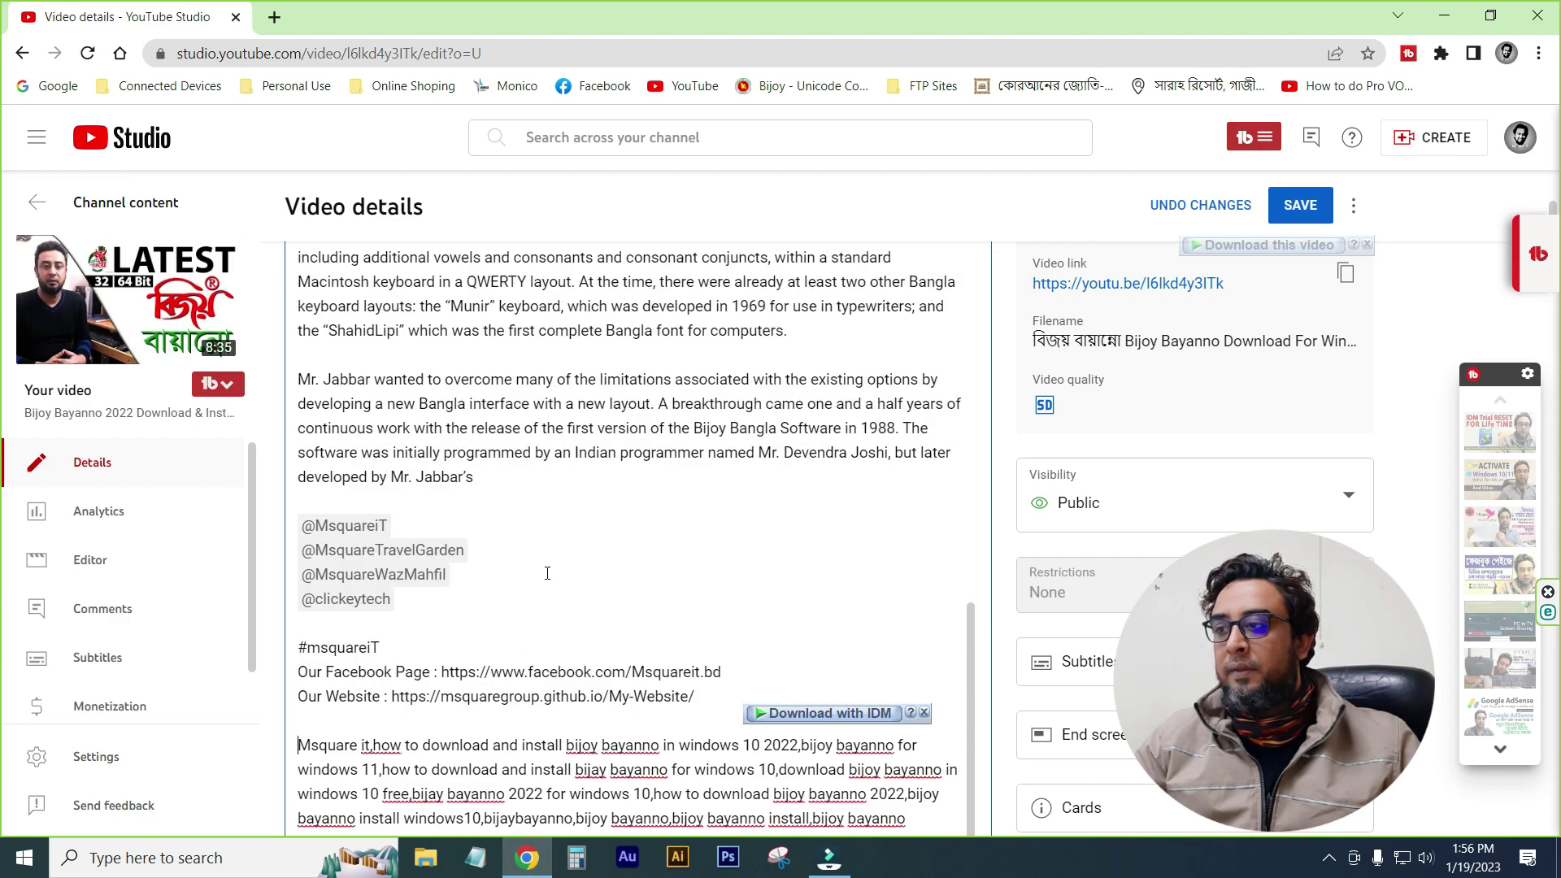
key("ctrl+v")
scroll(526, 586, "down", 3)
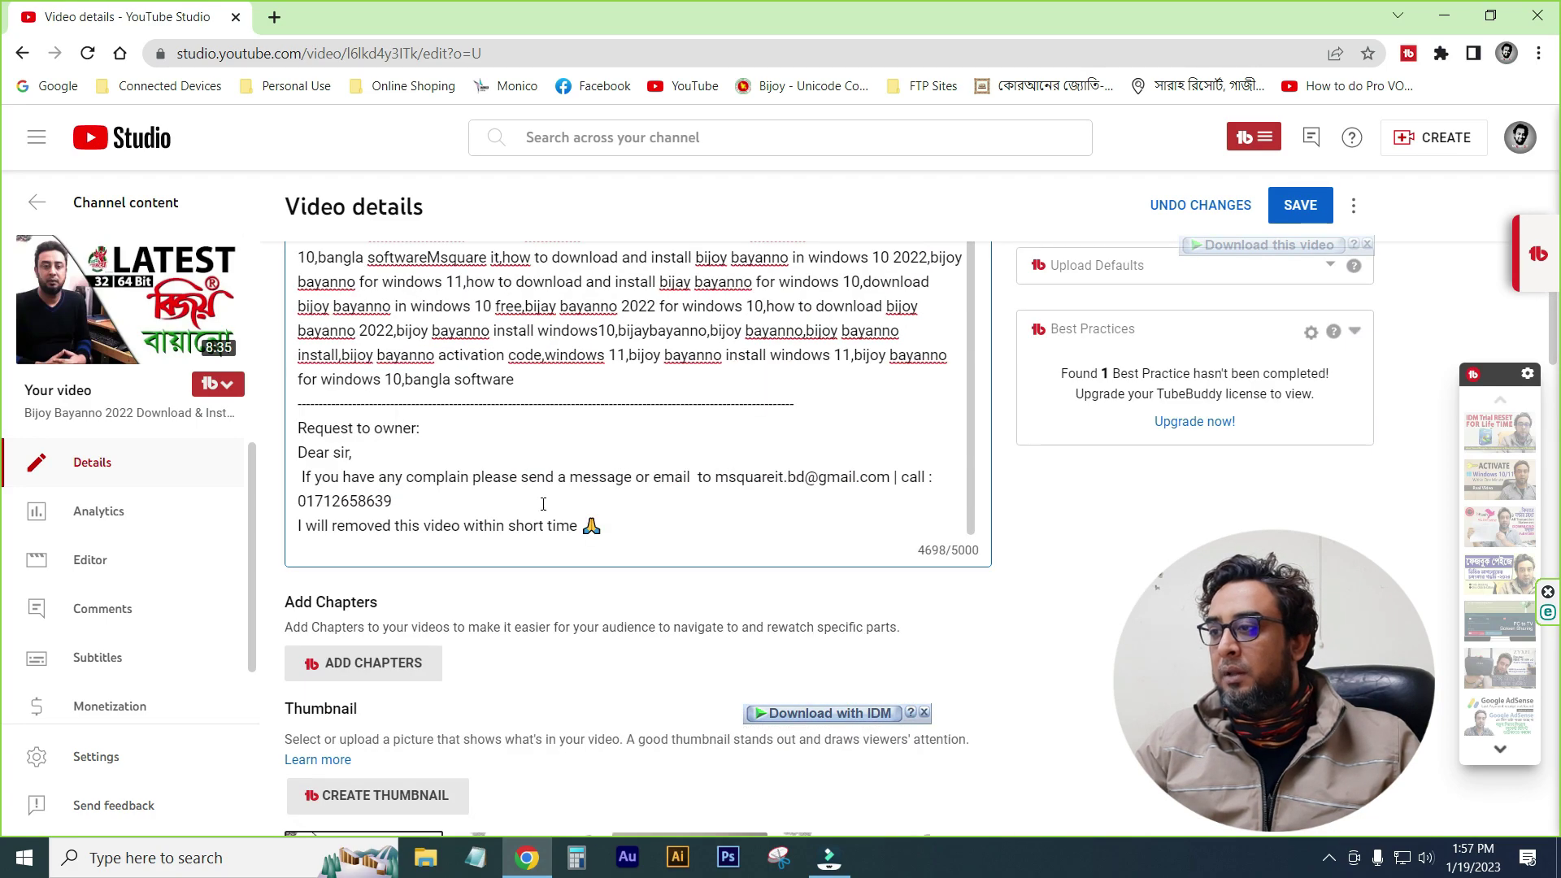
scroll(543, 504, "down", 3)
scroll(520, 569, "up", 10)
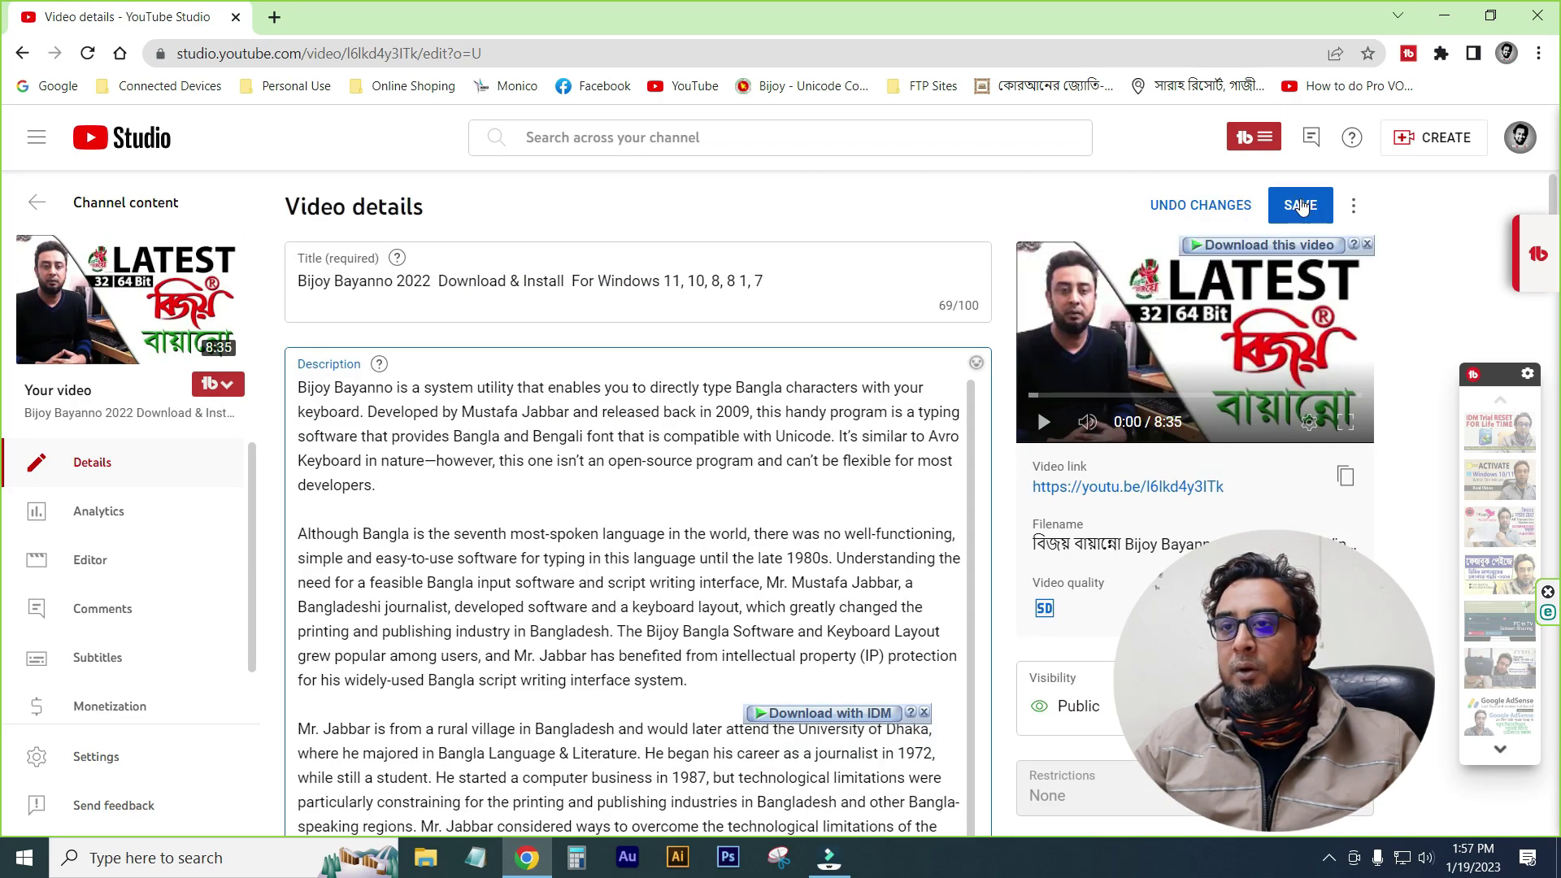
- Try saving the edited description and dismiss the 'not able to save your video' alert
left_click(1300, 205)
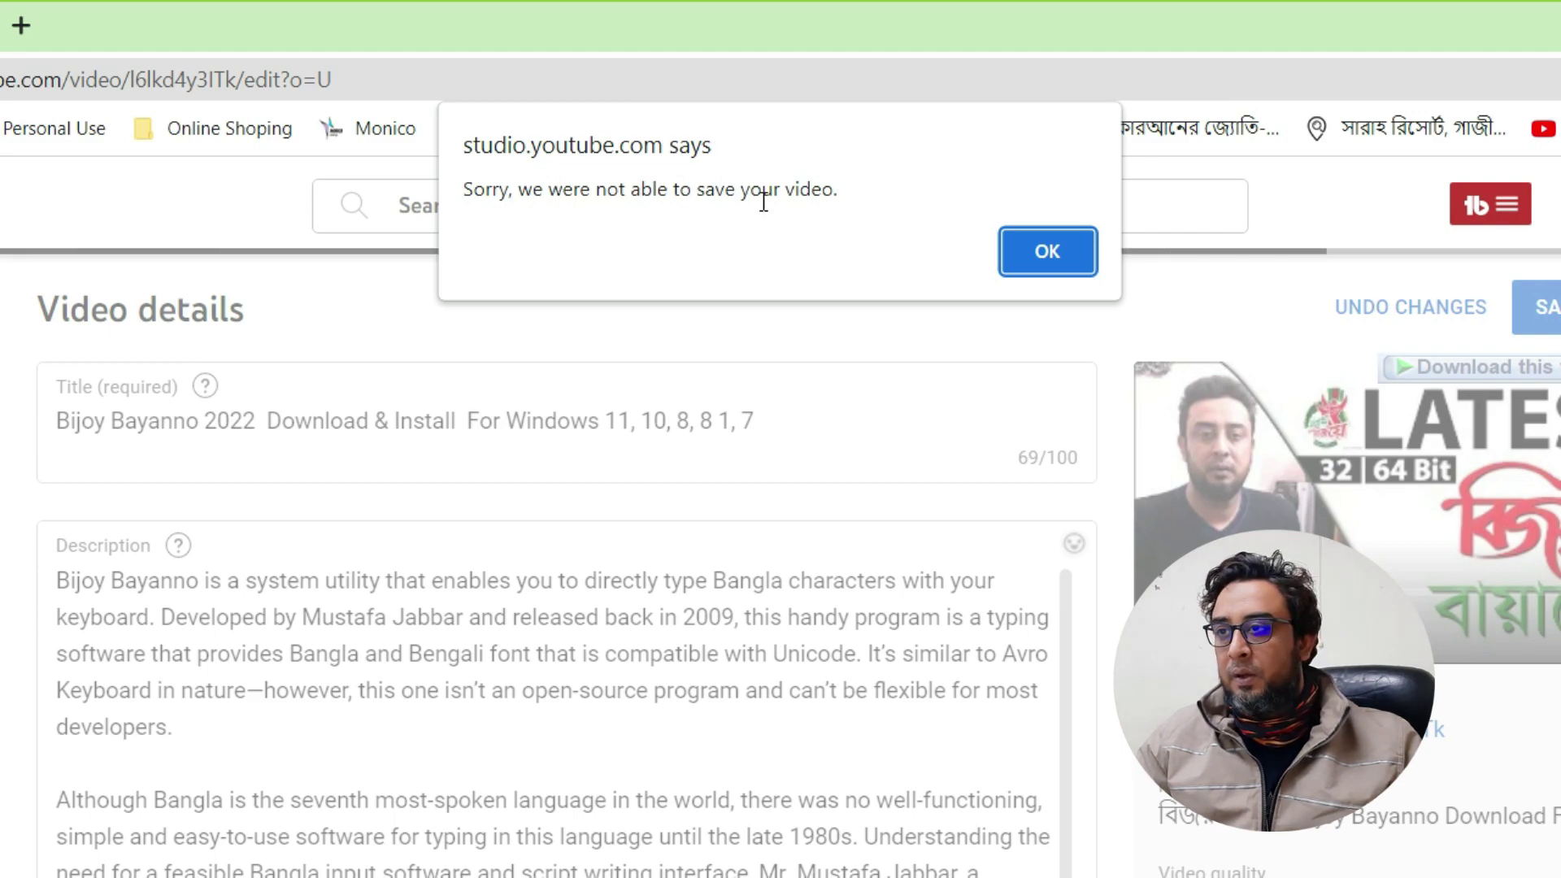
left_click(1055, 247)
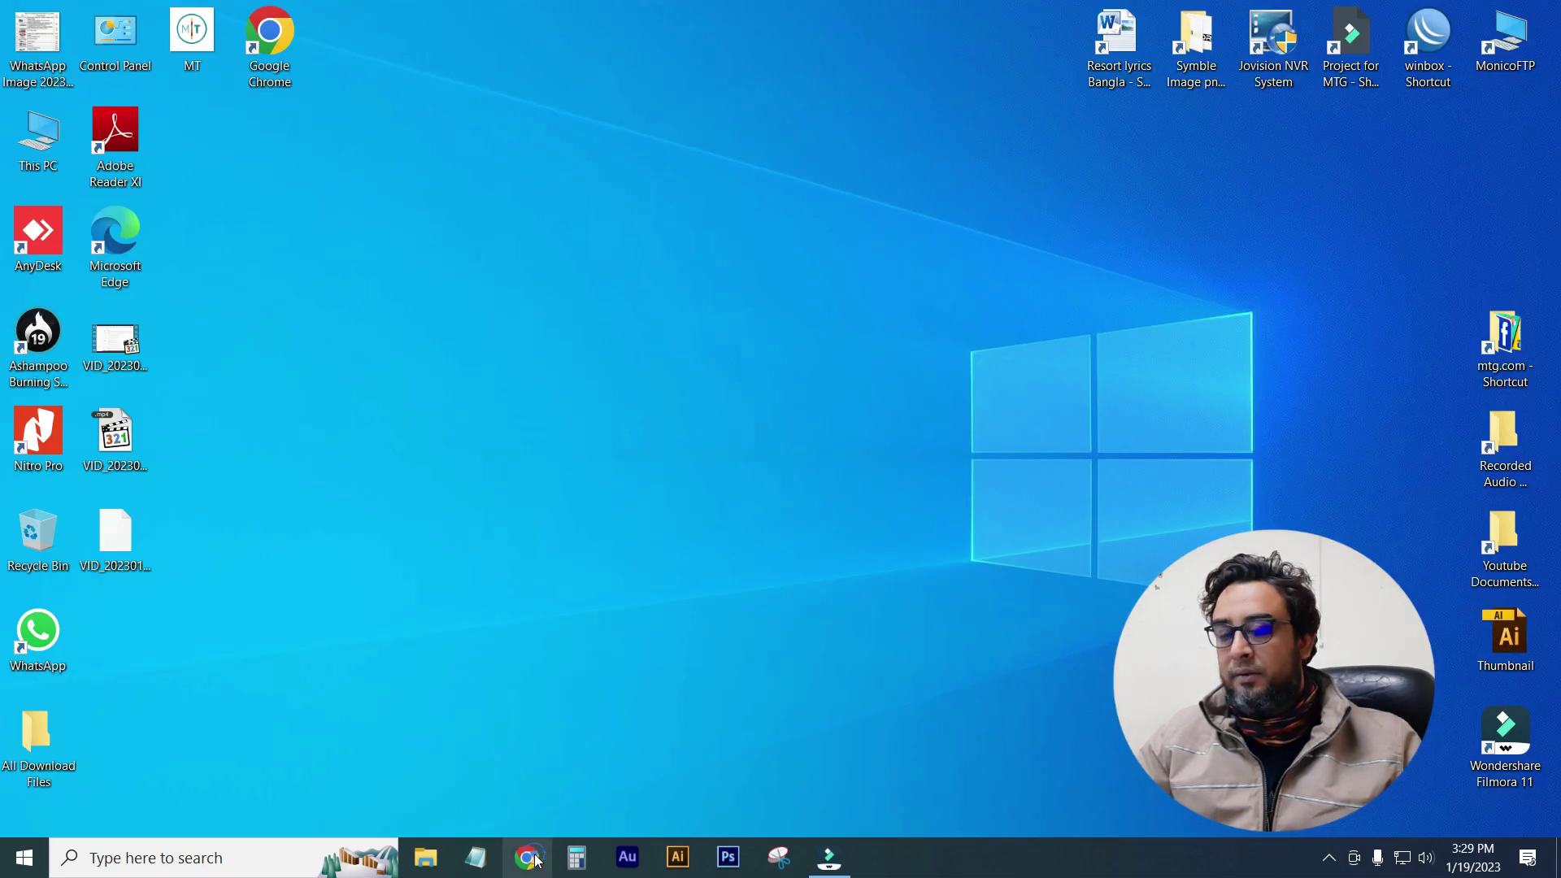
- Launch Chrome and go through the History page to the Clear browsing data options
left_click(527, 857)
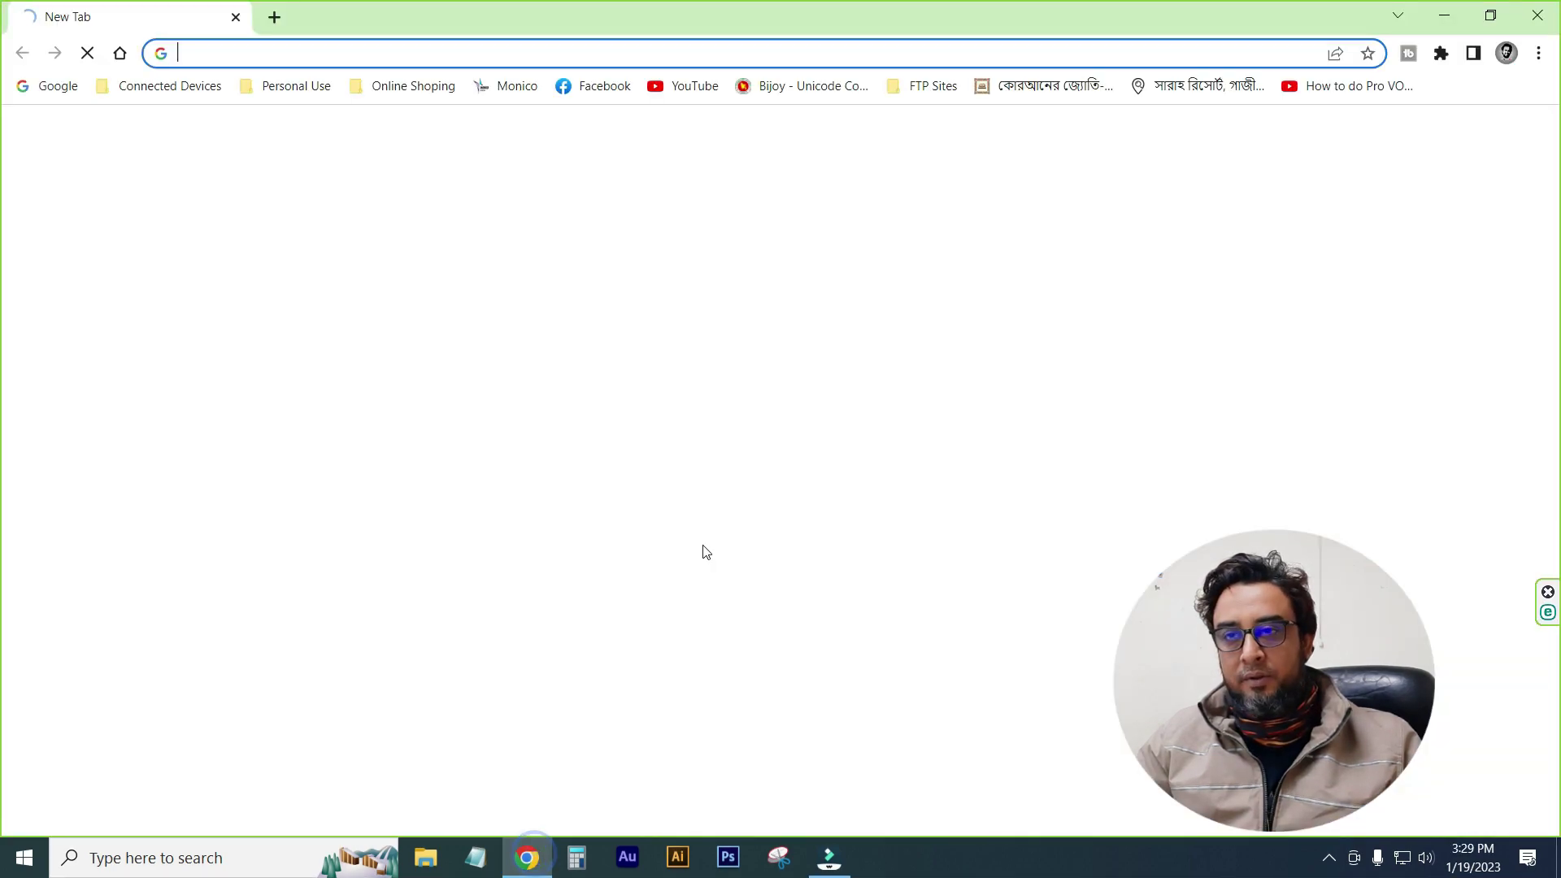
left_click(1539, 55)
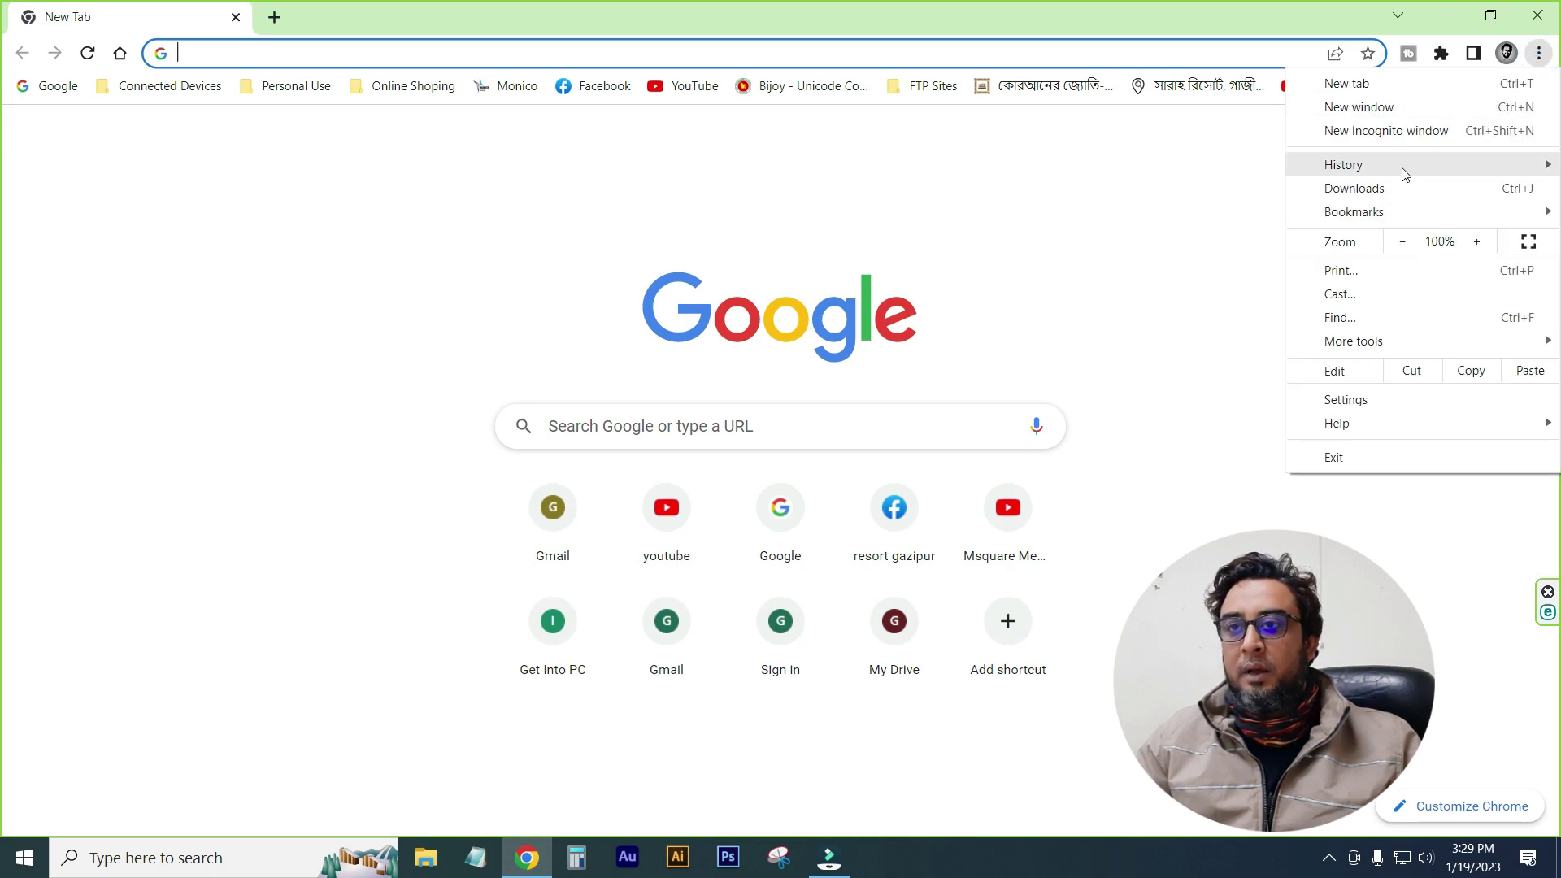
mouse_move(1393, 175)
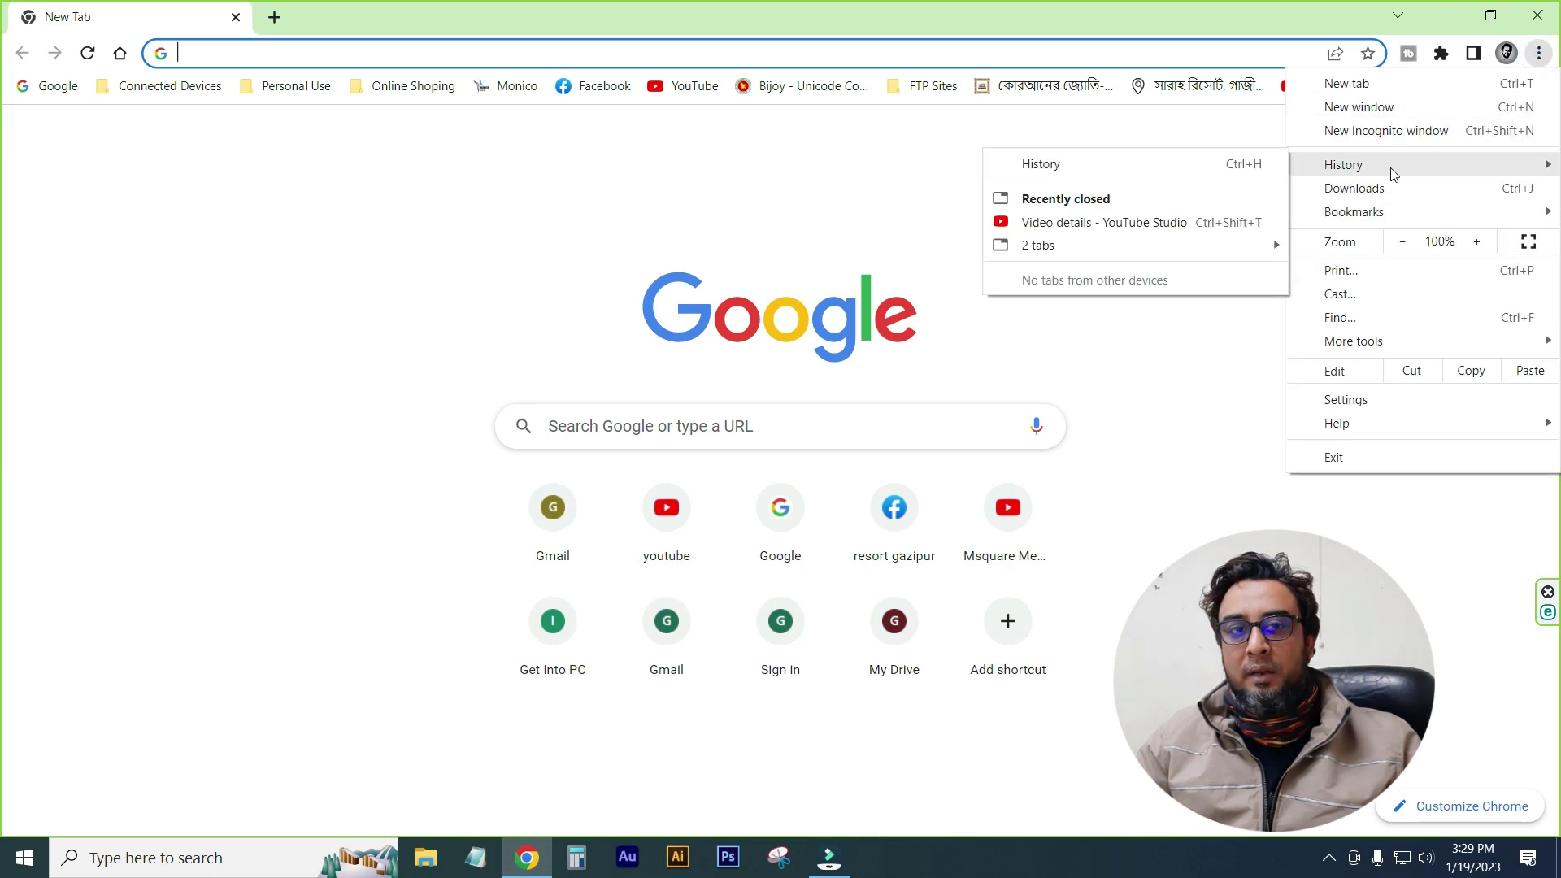
left_click(1111, 173)
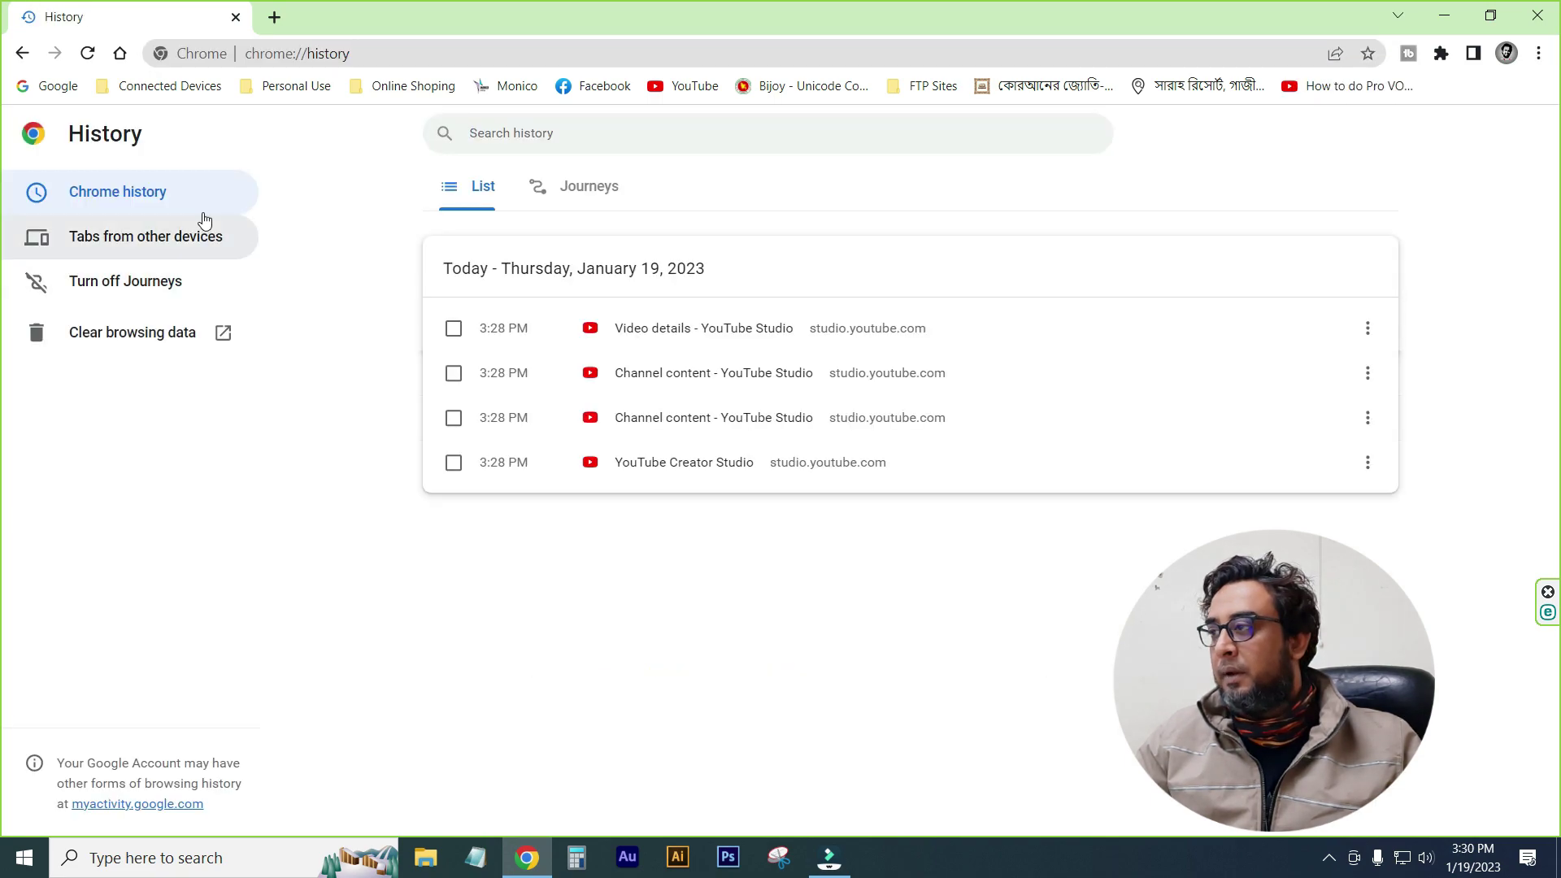
left_click(97, 340)
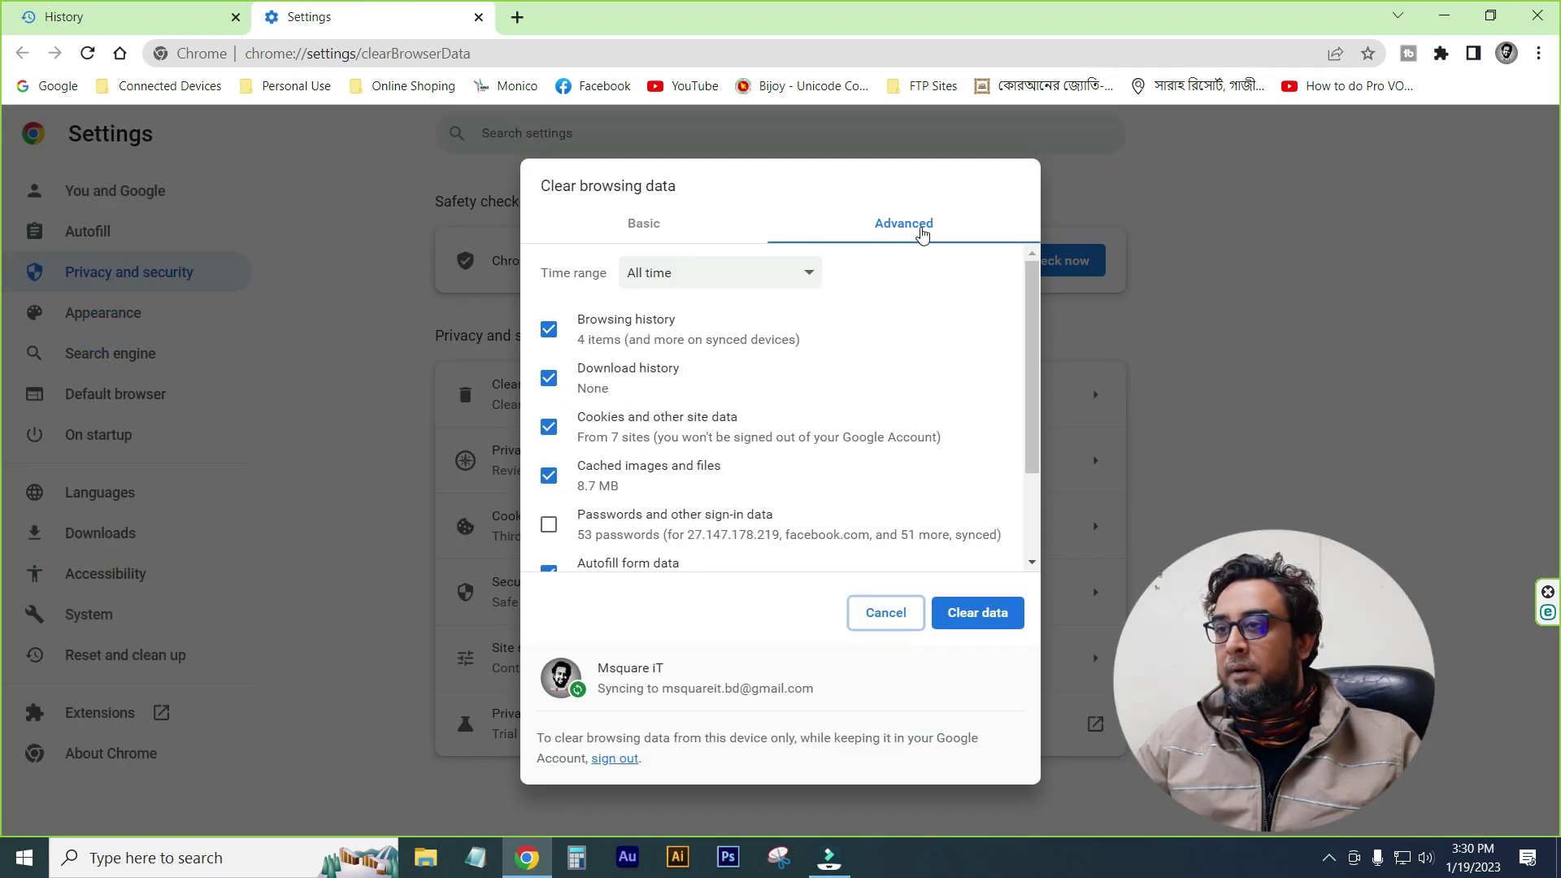
- Clear all-time browsing data from the Advanced list, then back out of the reopened dialog
left_click(667, 221)
left_click(697, 271)
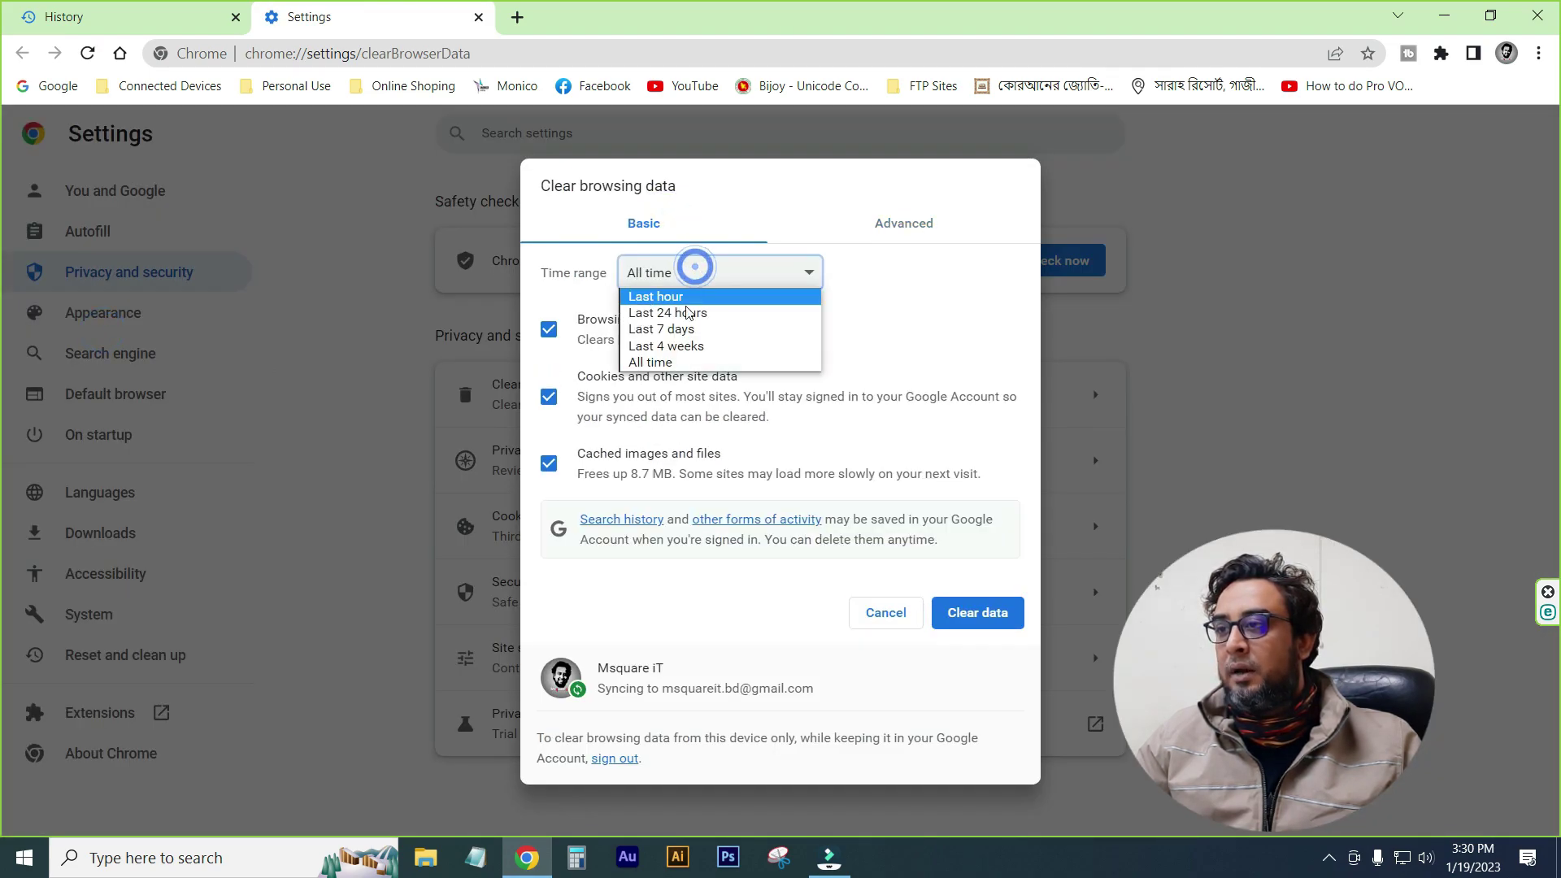
left_click(696, 366)
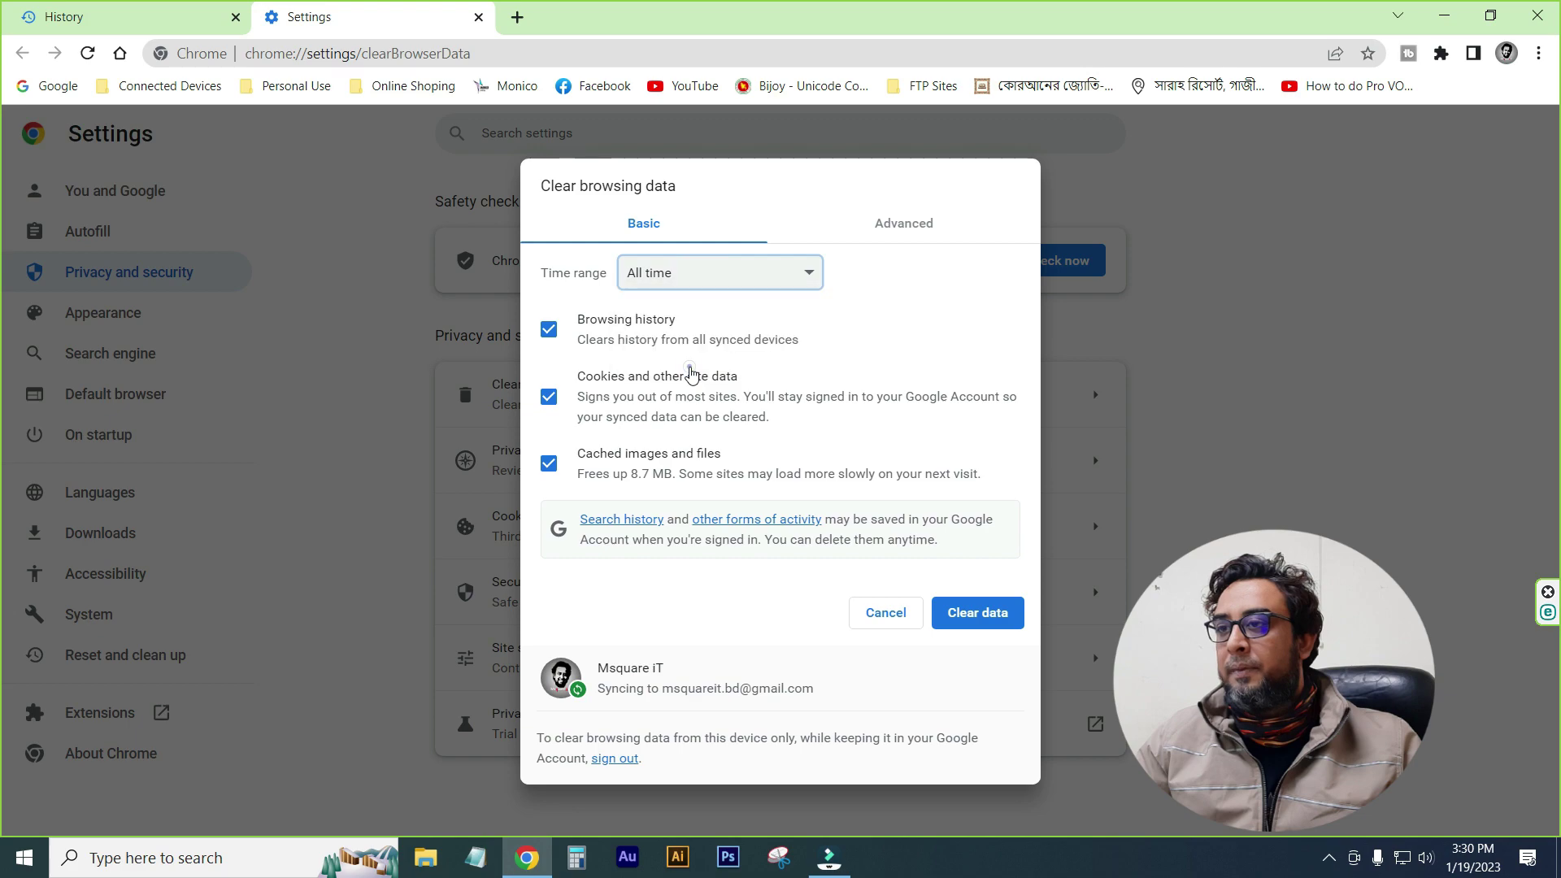
left_click(904, 225)
scroll(651, 365, "down", 2)
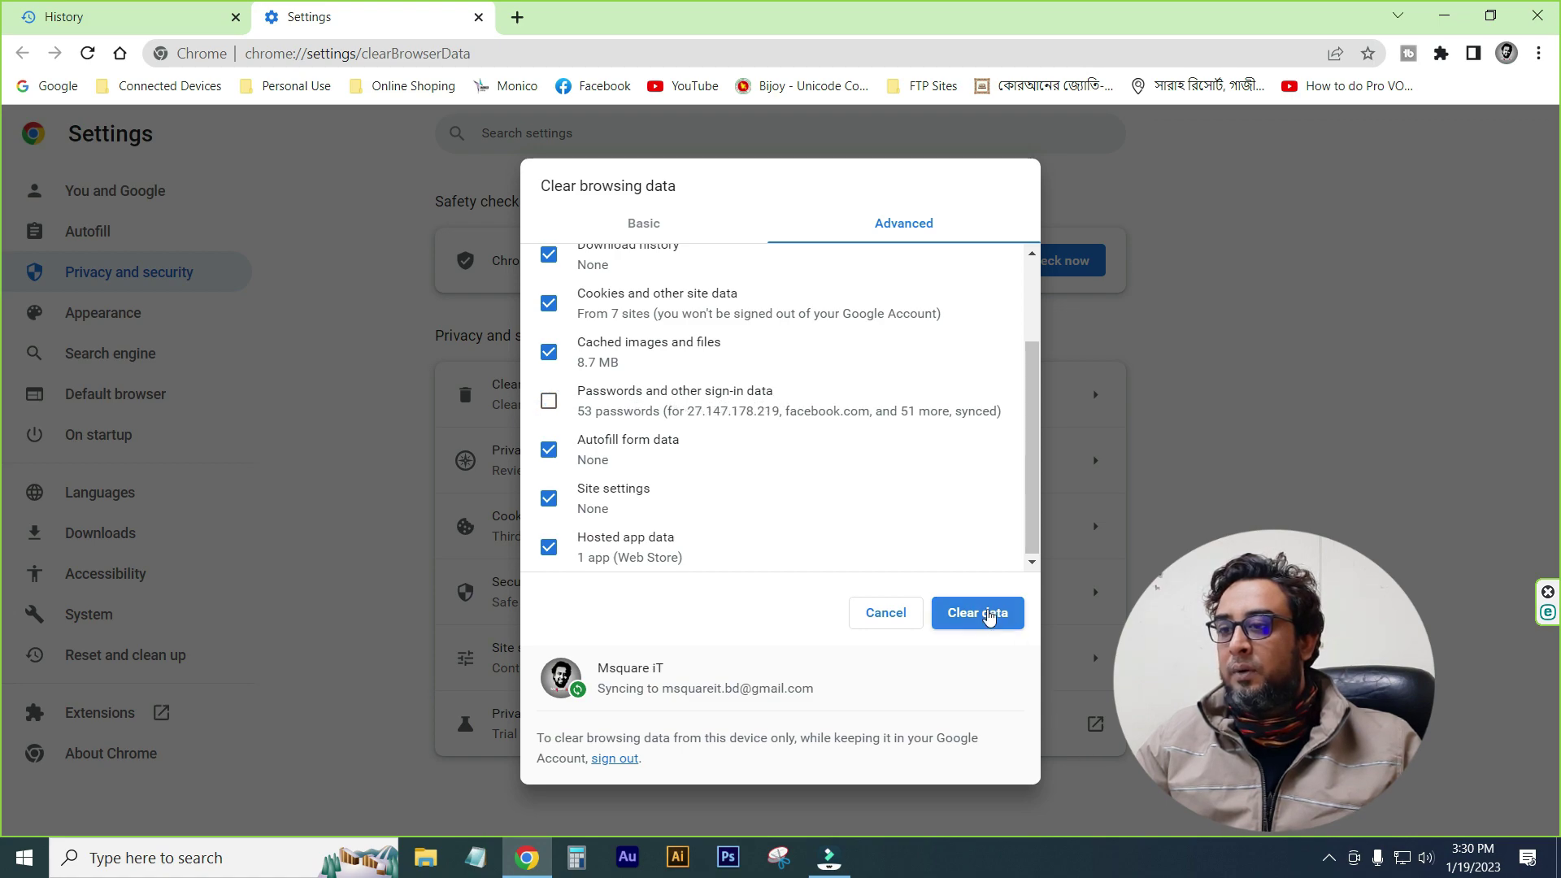
left_click(986, 614)
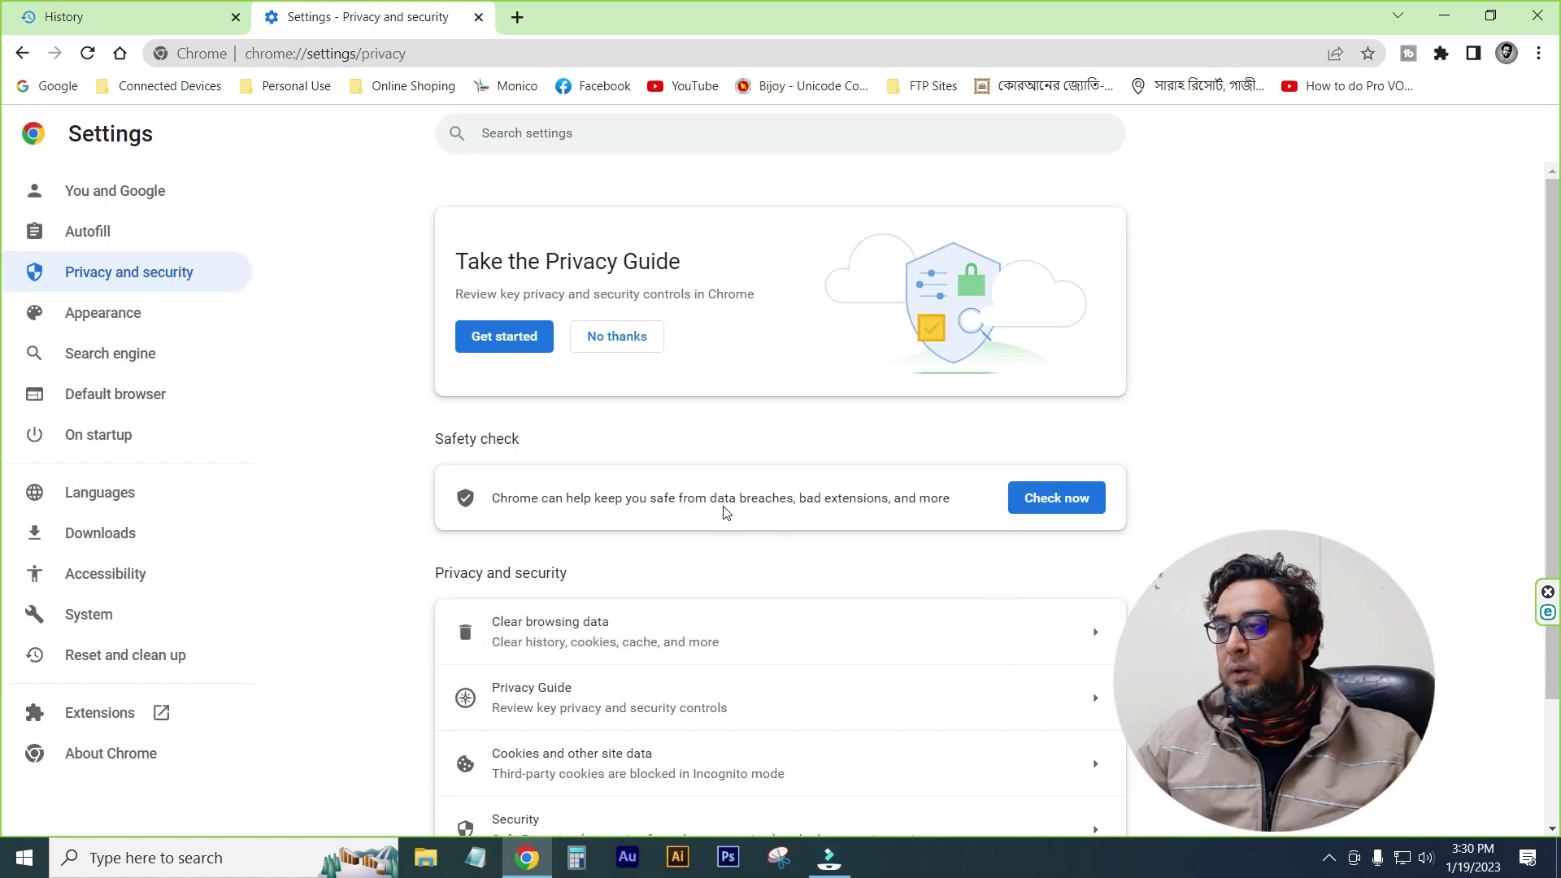
left_click(756, 626)
left_click(882, 611)
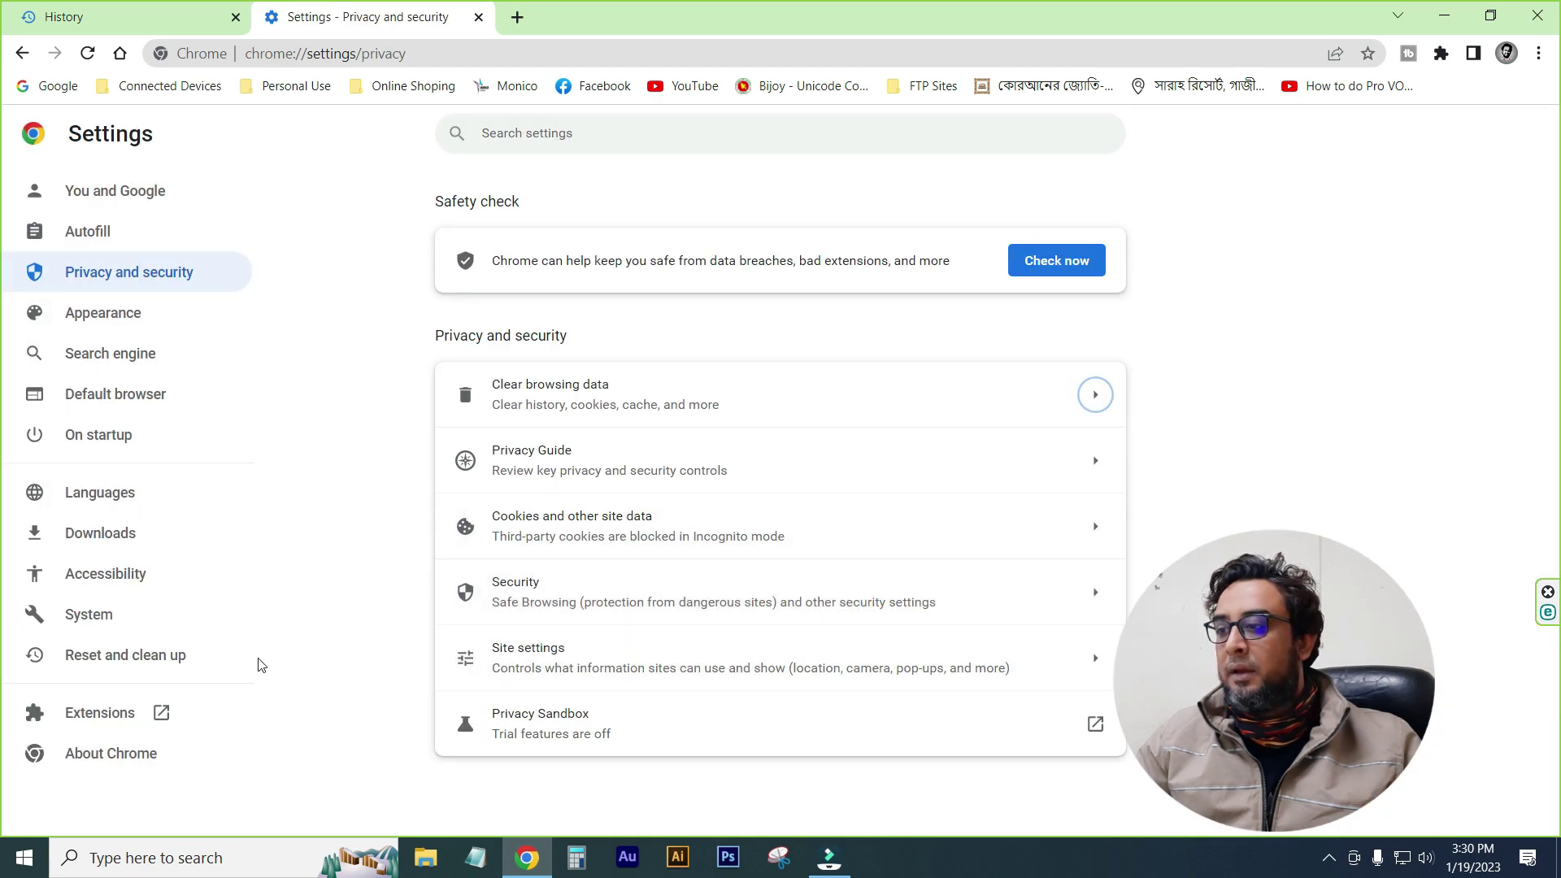
- Close the Settings tab and Chrome, then refresh the desktop
left_click(478, 17)
left_click(1538, 11)
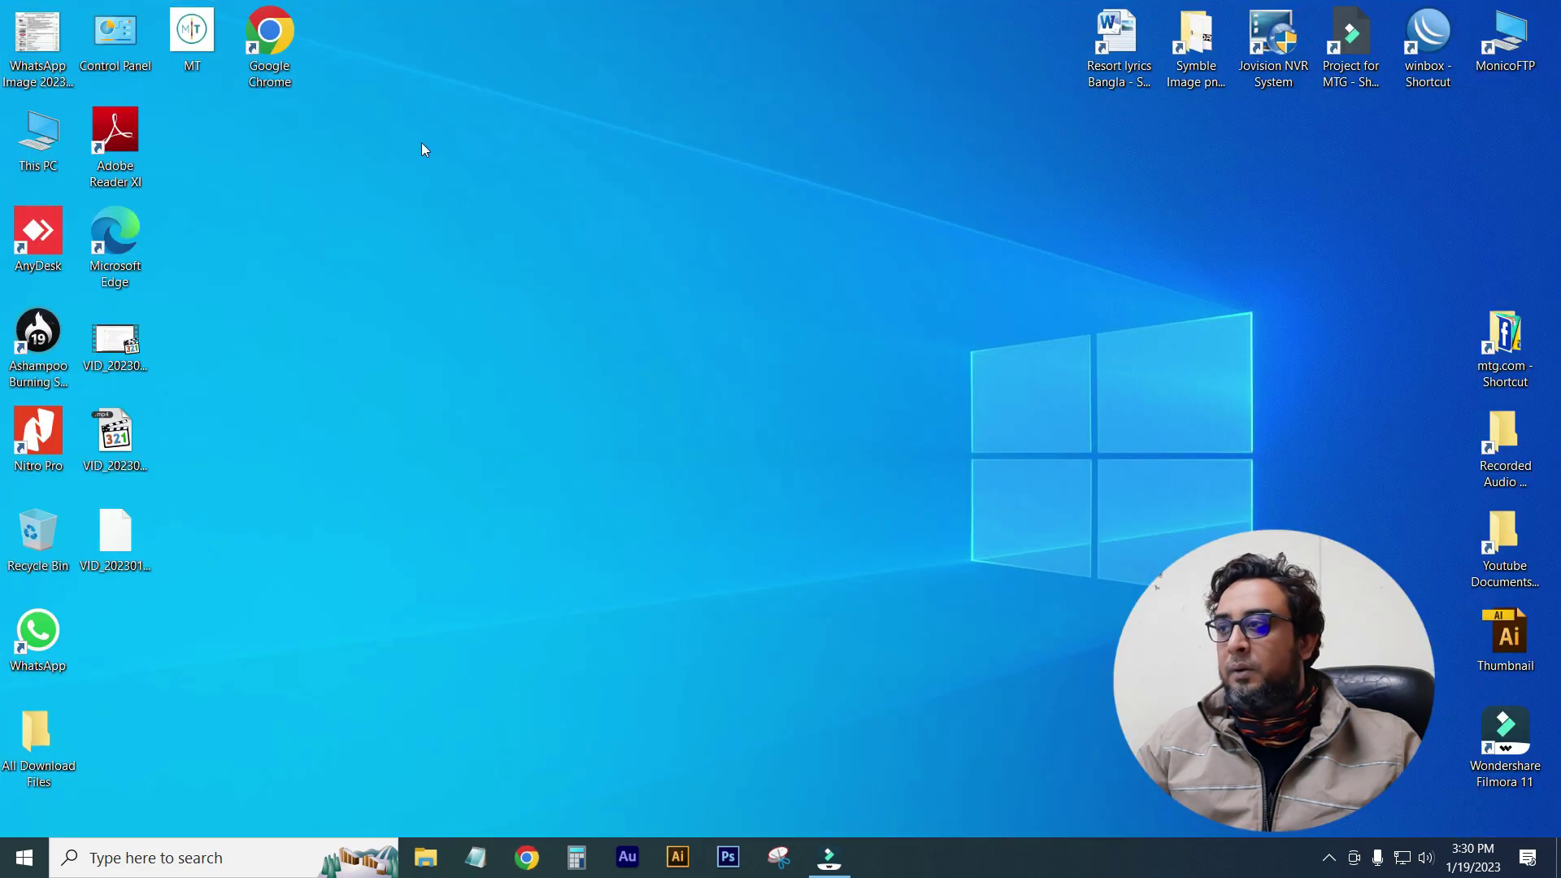
right_click(422, 145)
left_click(488, 234)
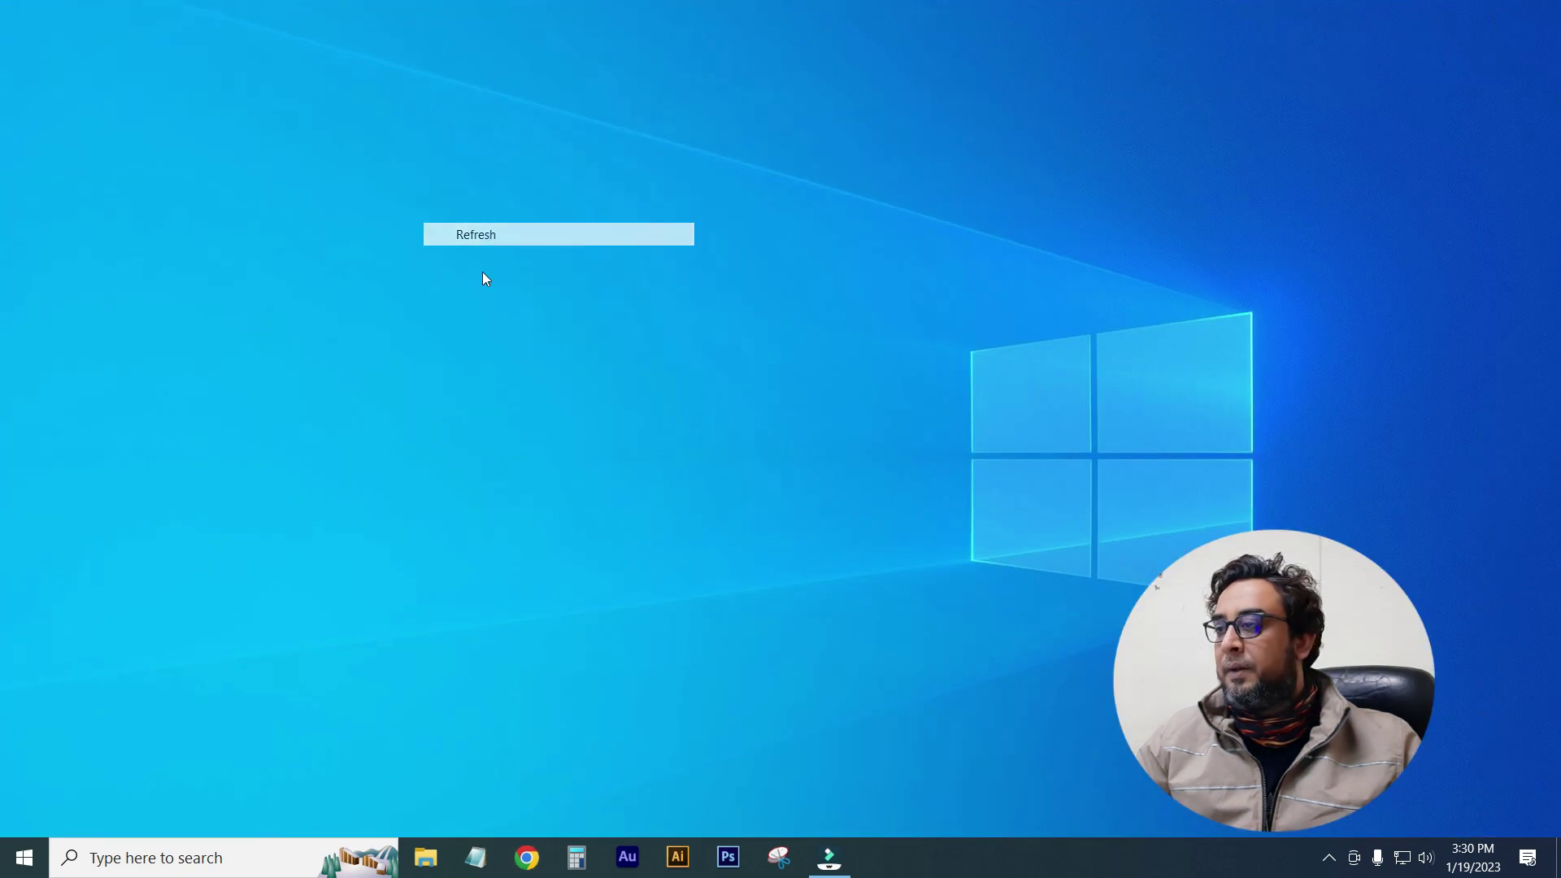
left_click(132, 866)
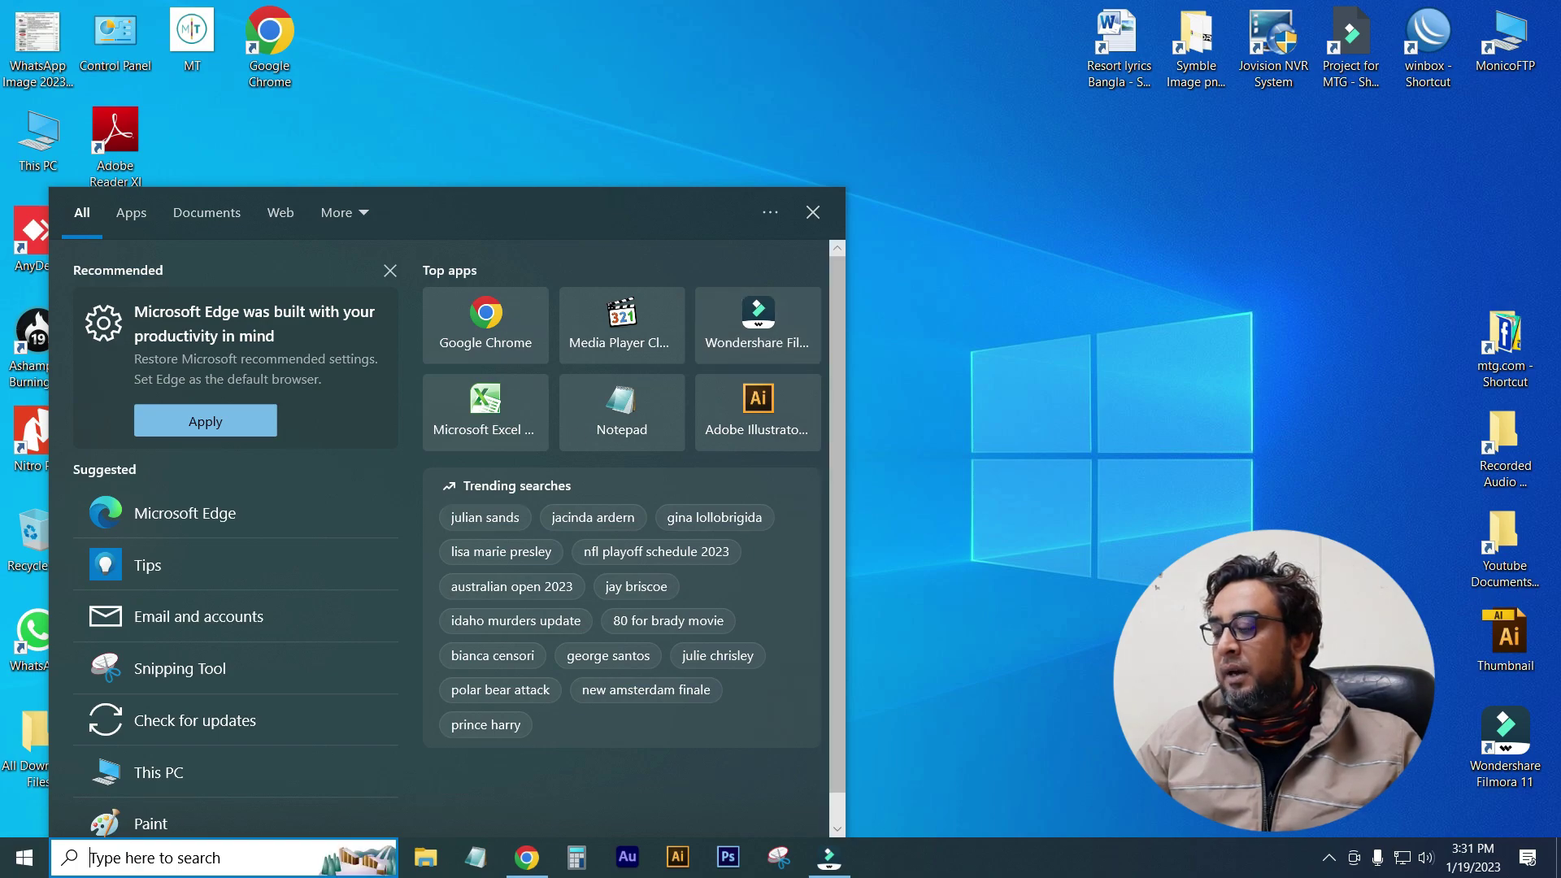
- Search for cmd and run Command Prompt as administrator
type("cmd")
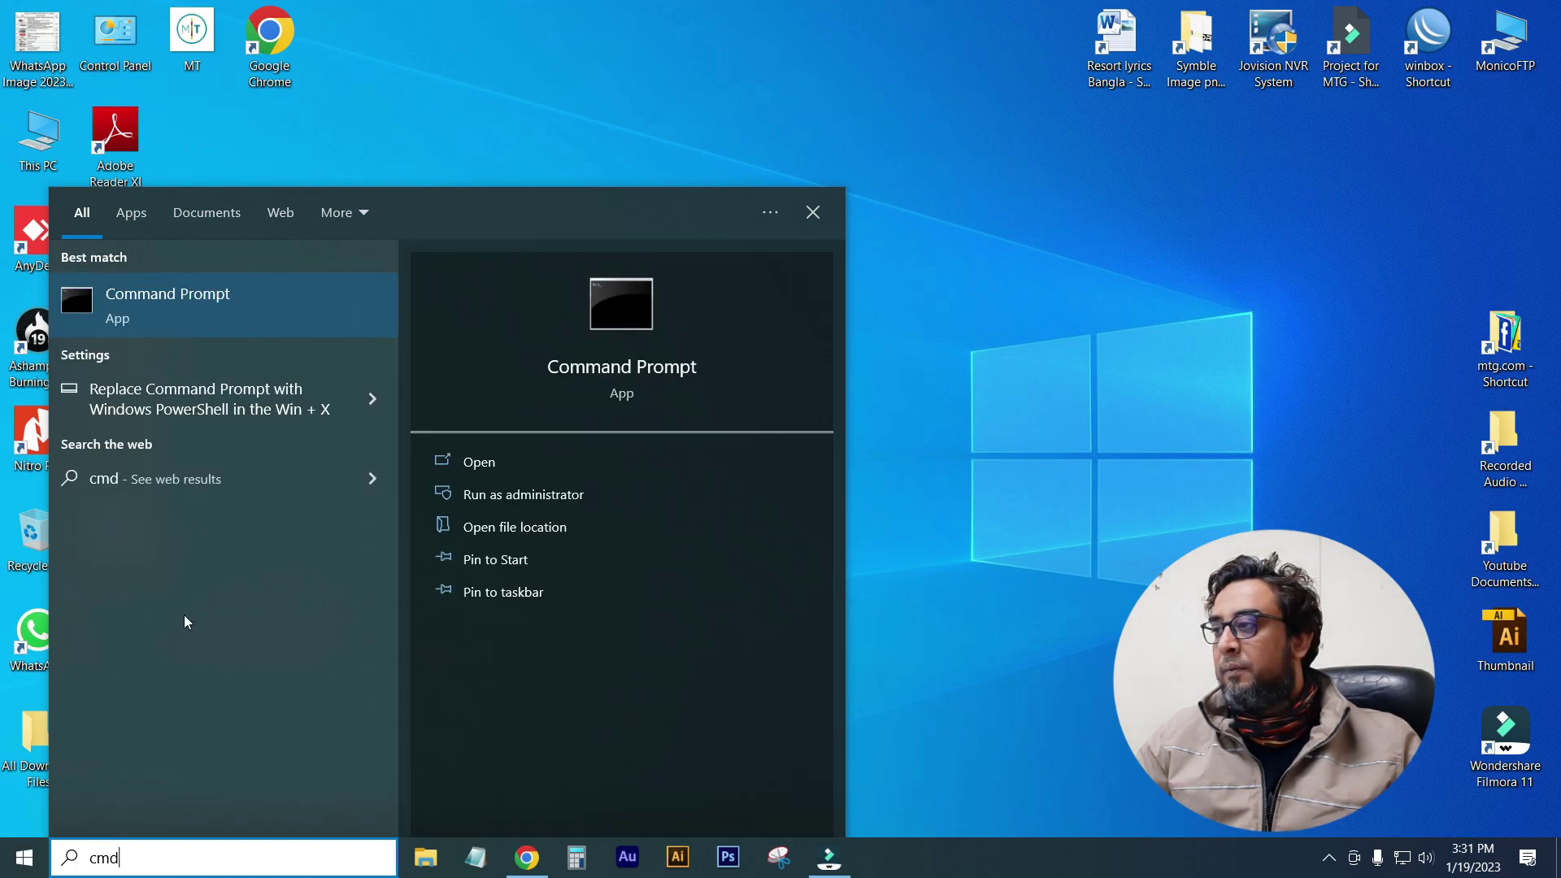
right_click(173, 302)
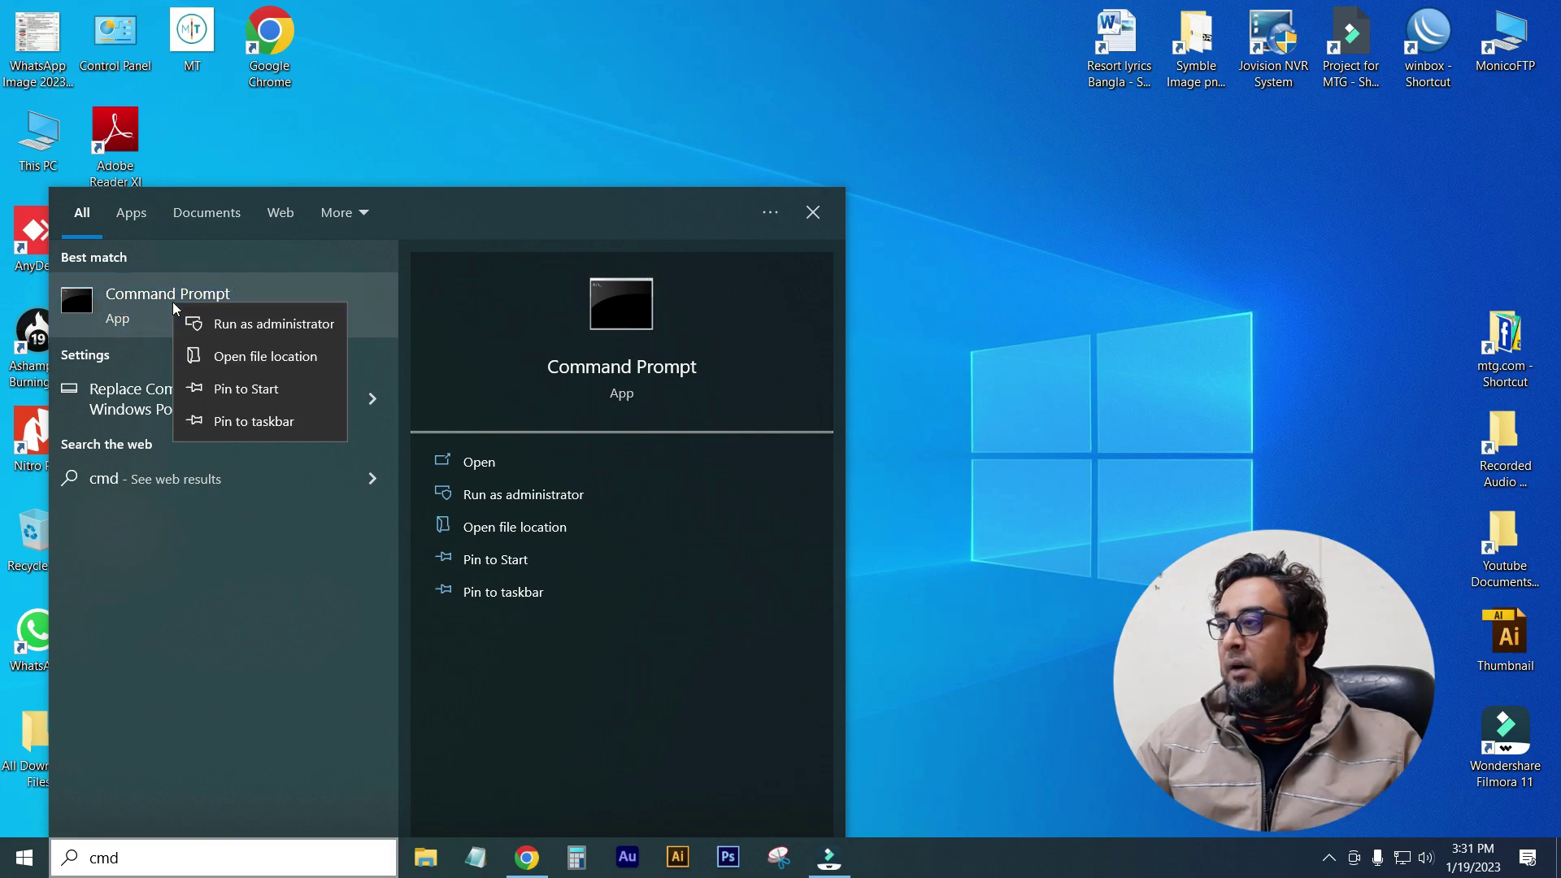
left_click(258, 329)
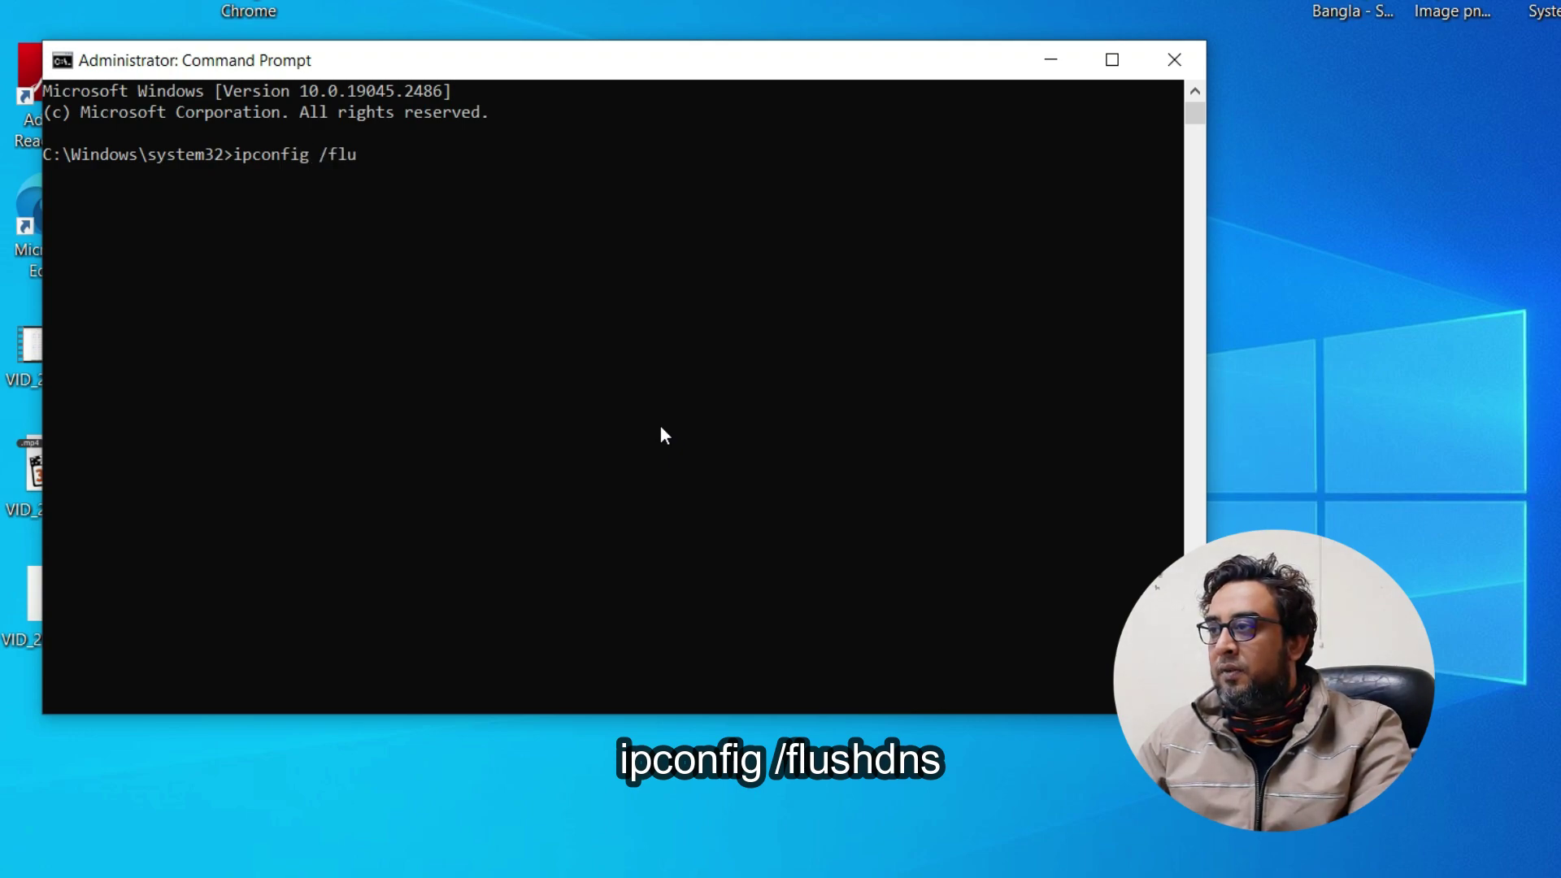
- Run ipconfig /flushdns and confirm the DNS Resolver Cache flushed successfully
type("dns")
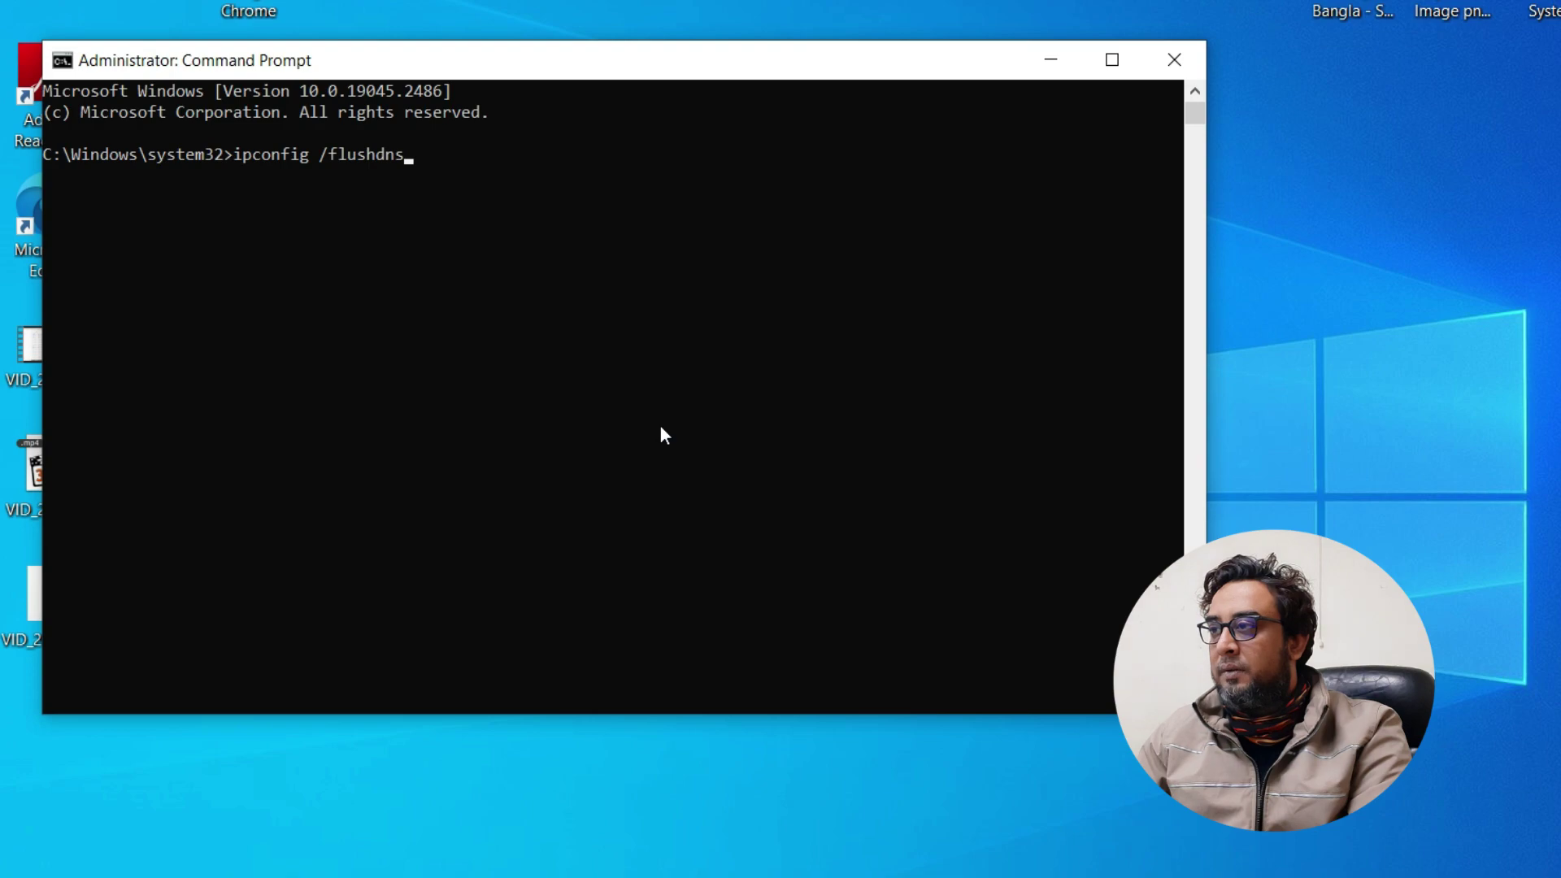
key("Return")
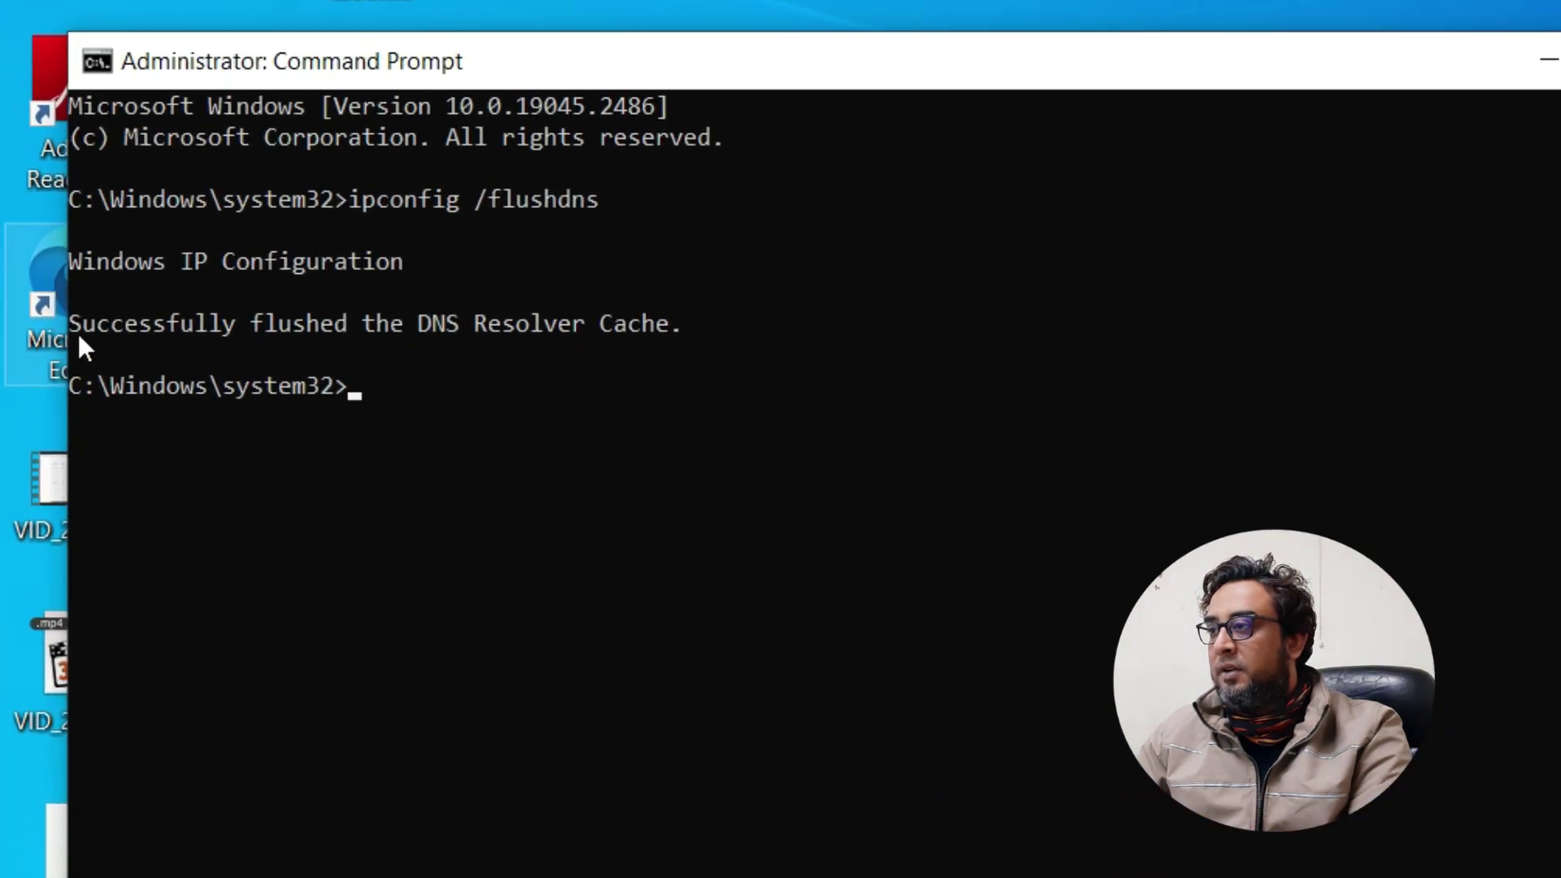
mouse_move(73, 314)
left_mouse_down()
mouse_move(328, 290)
mouse_move(670, 295)
mouse_move(63, 317)
left_mouse_up()
left_click(716, 313)
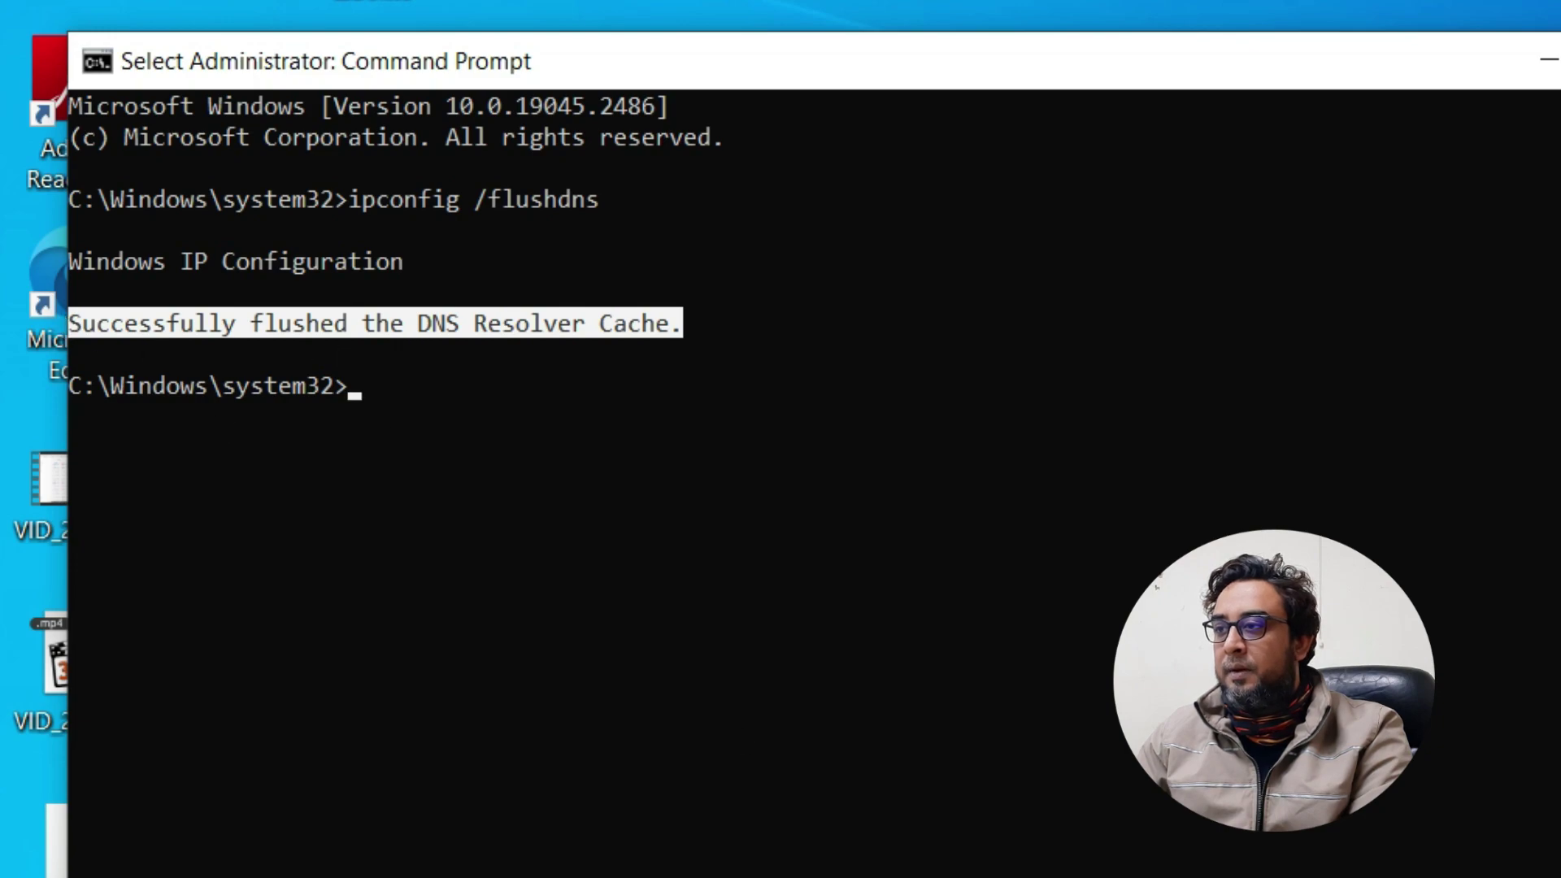
- Clear the console with cls and close Command Prompt with exit
type("cls")
key("Return")
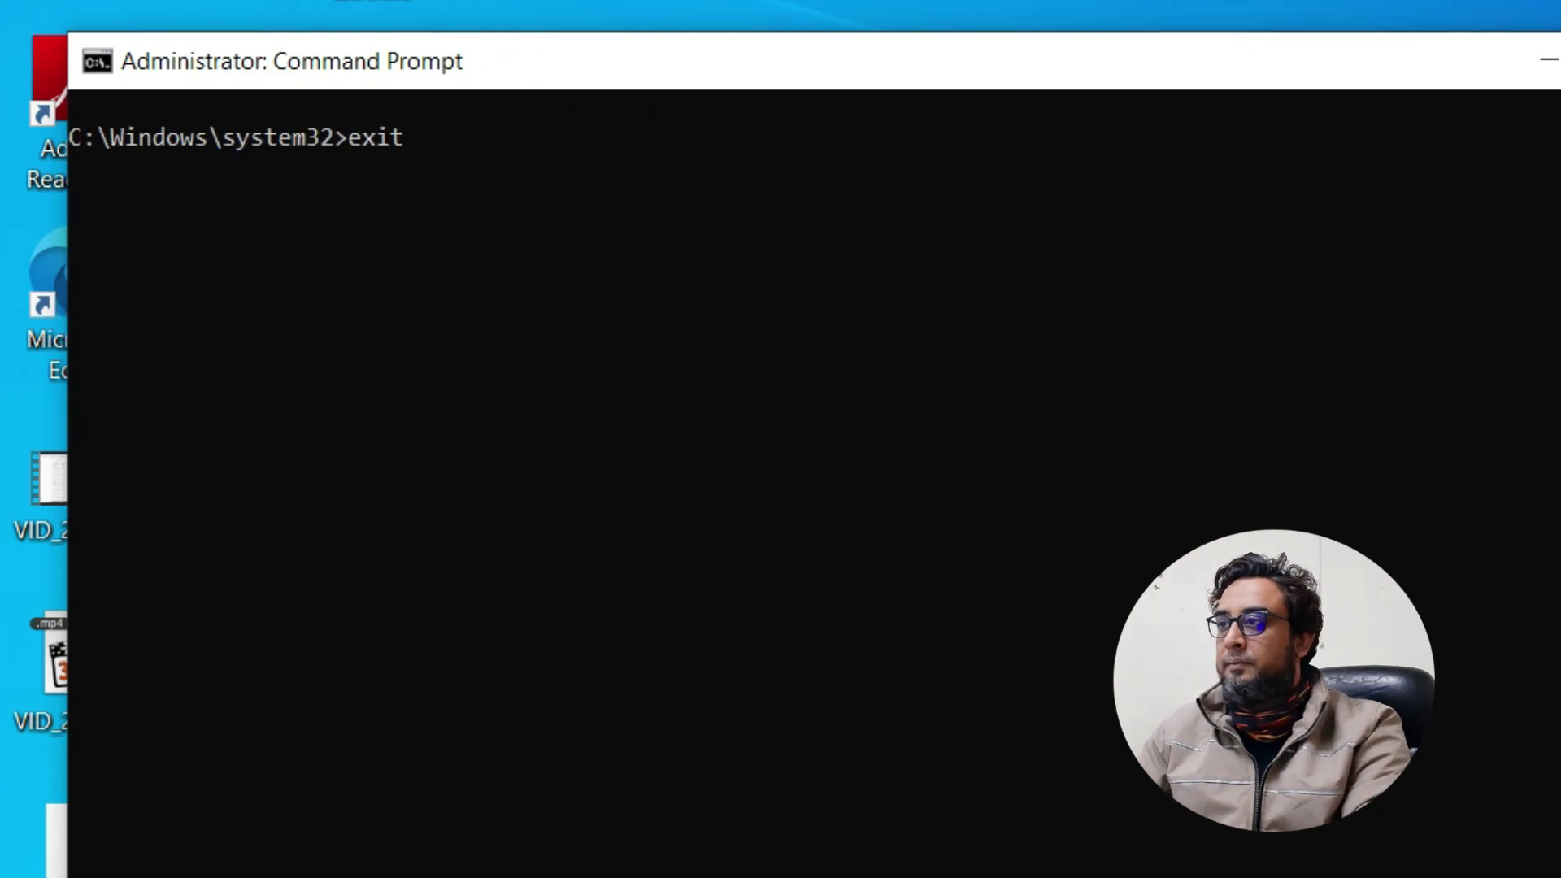
type("exit")
key("Return")
right_click(1157, 217)
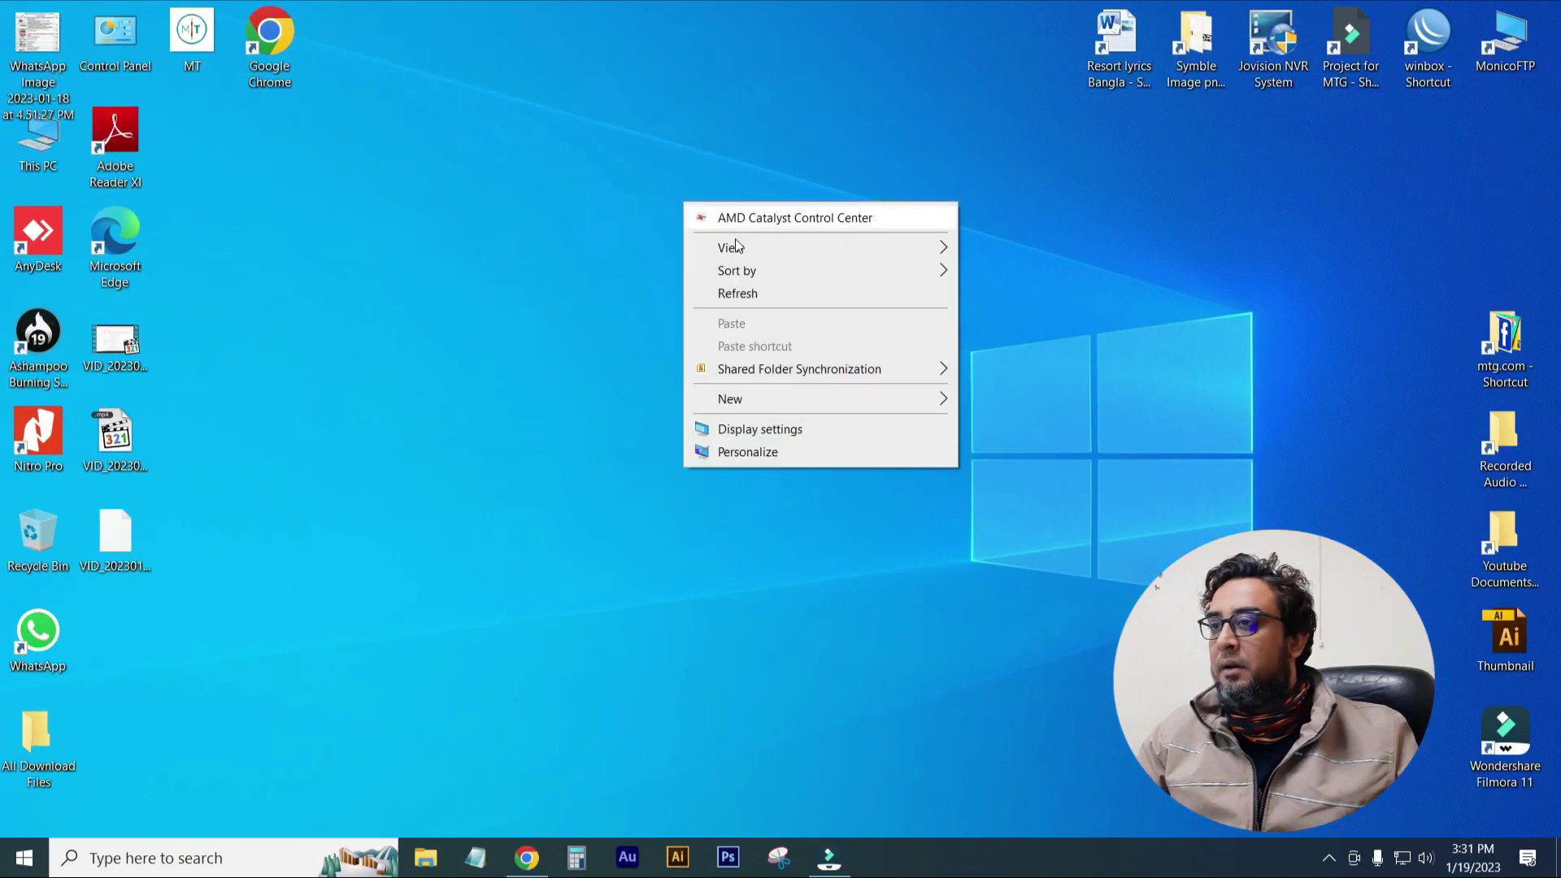
- Refresh the desktop, relaunch Chrome, and open Channel content via the Personal Use bookmark
left_click(736, 294)
left_click(523, 858)
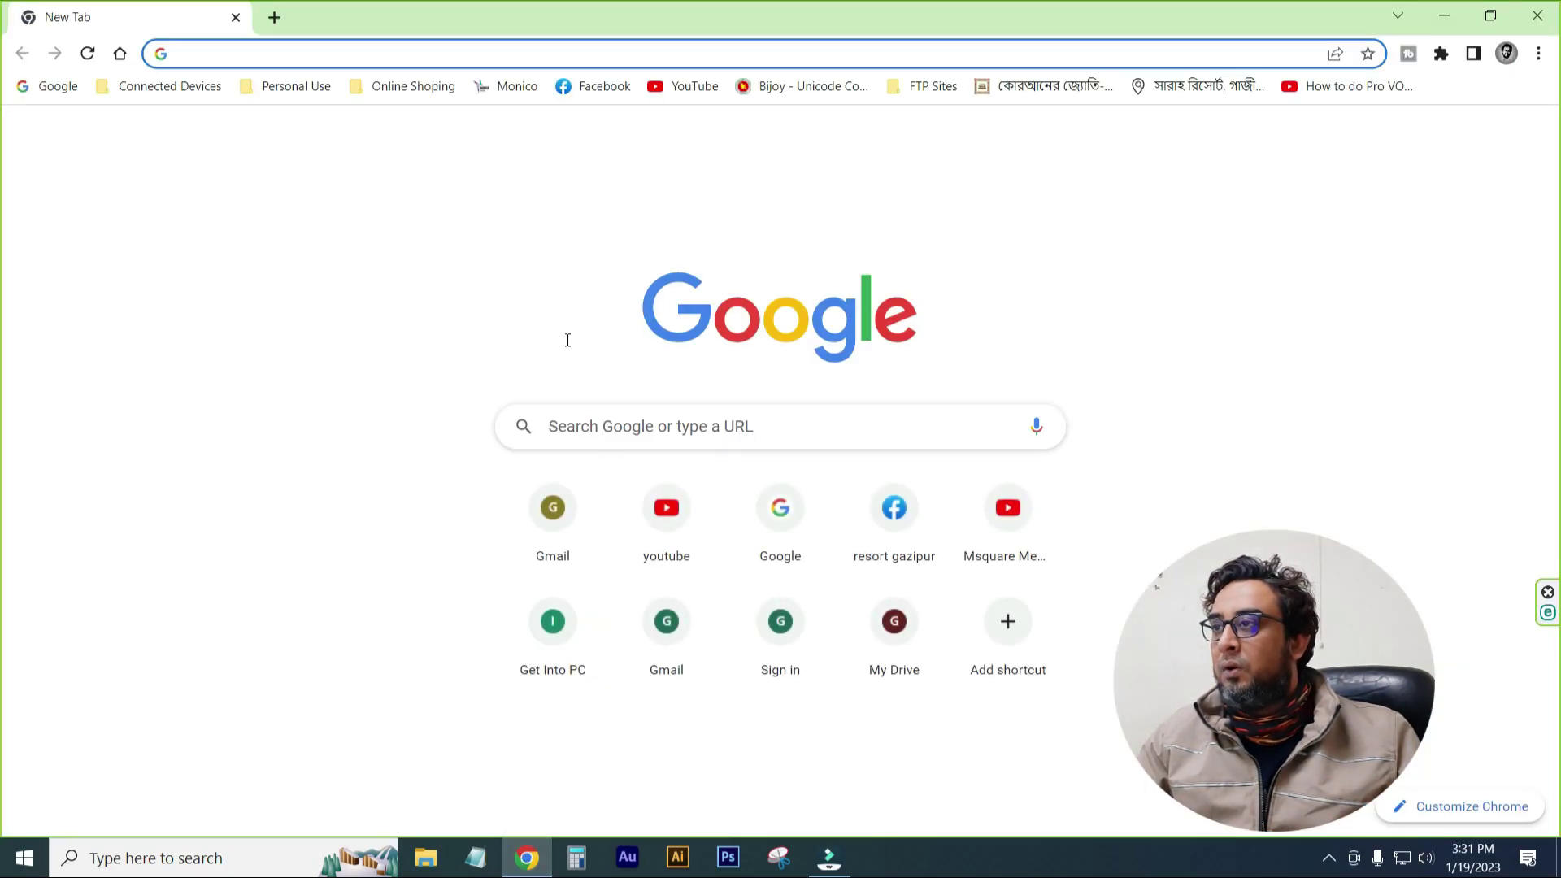
left_click(316, 91)
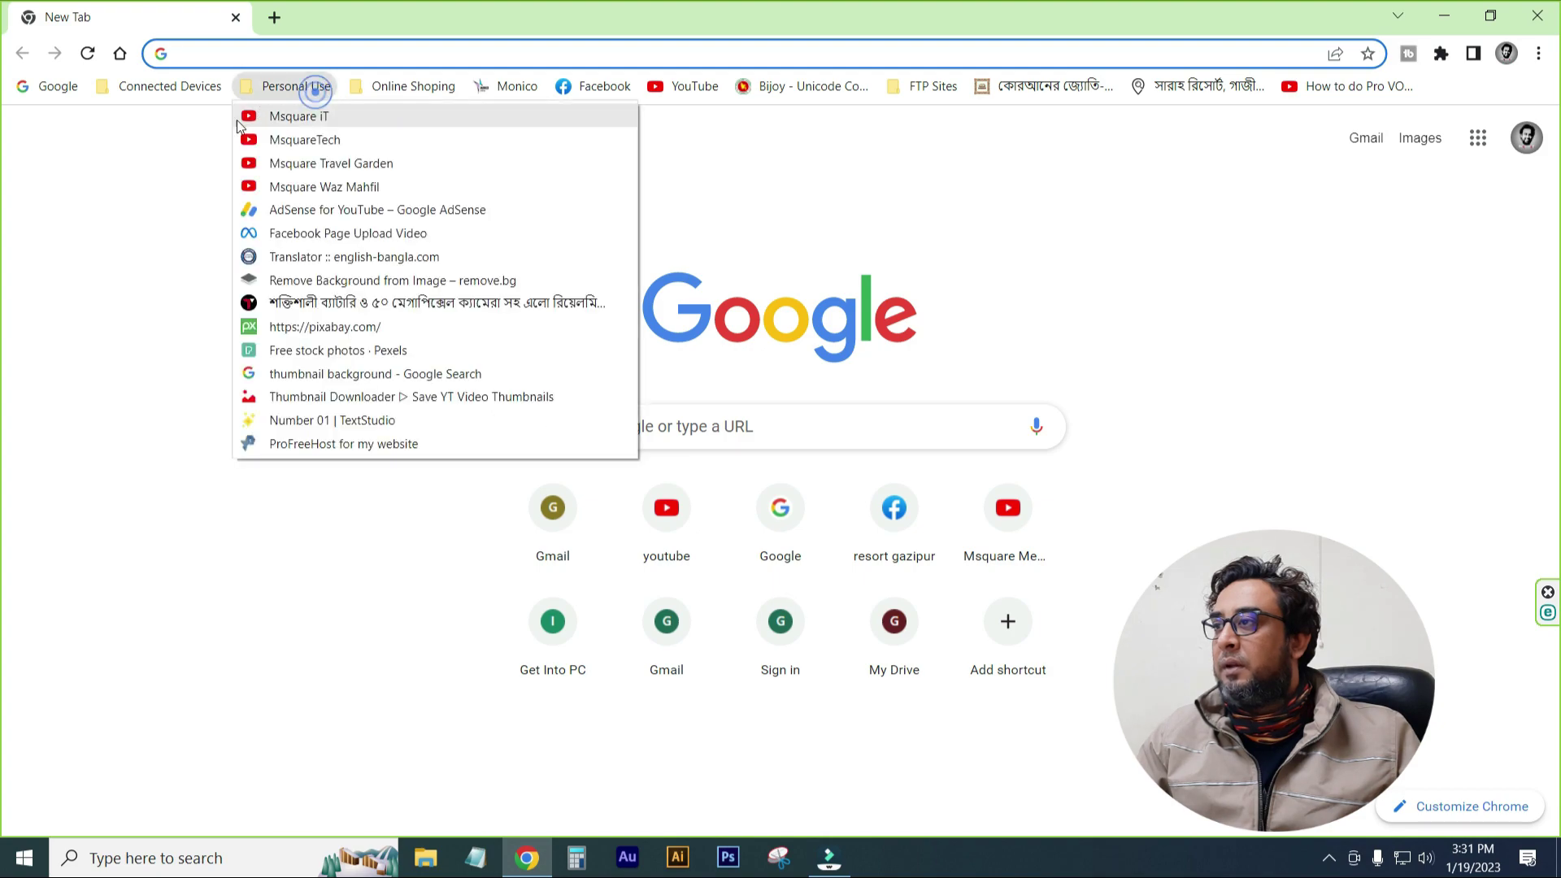
left_click(351, 118)
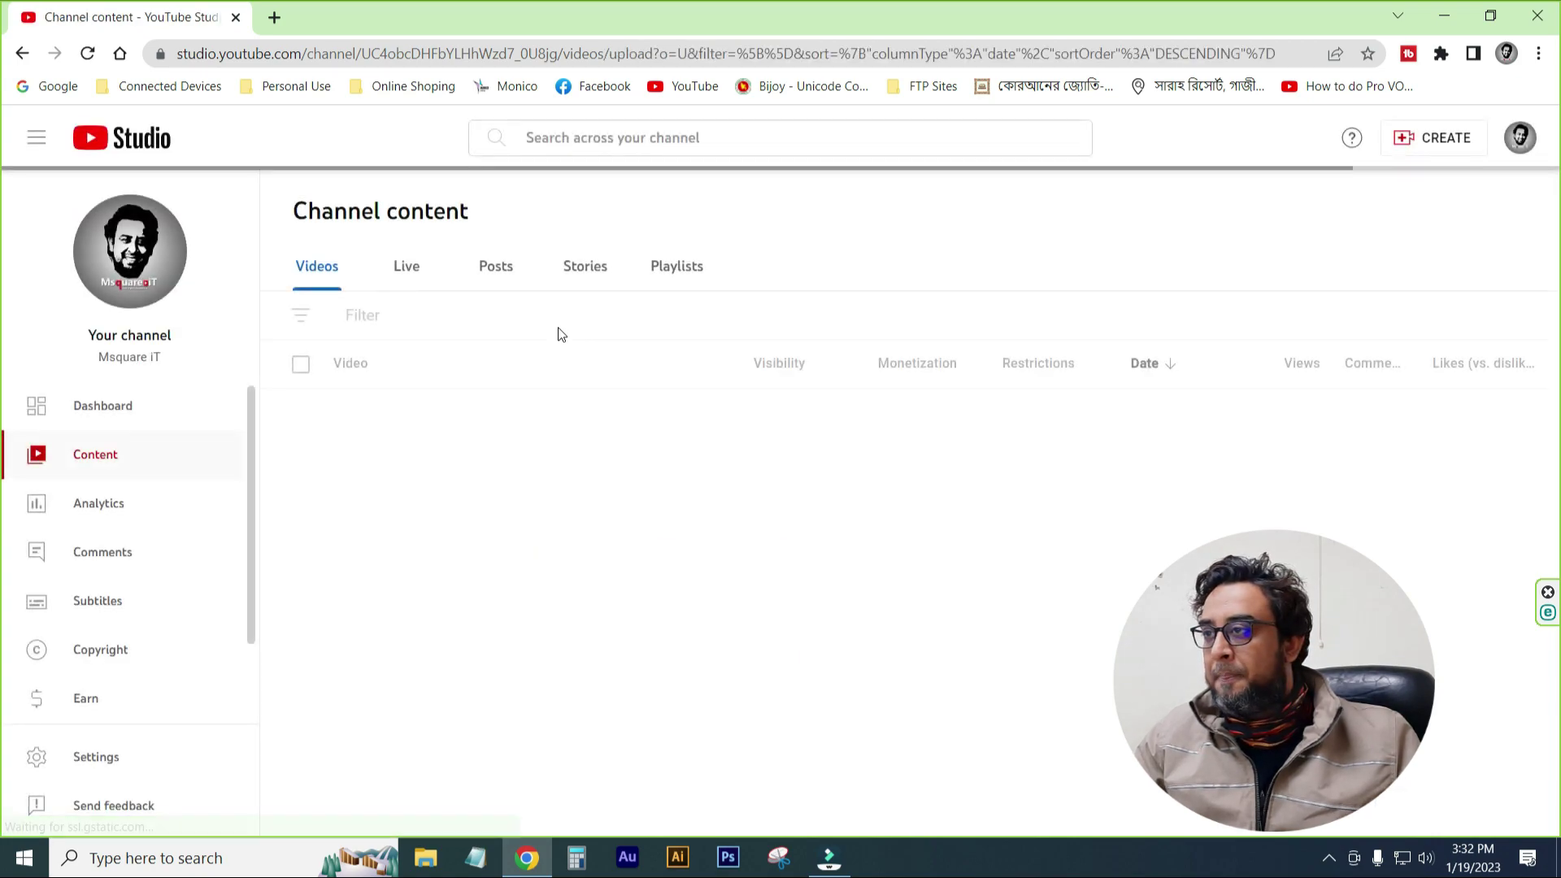
scroll(558, 334, "down", 5)
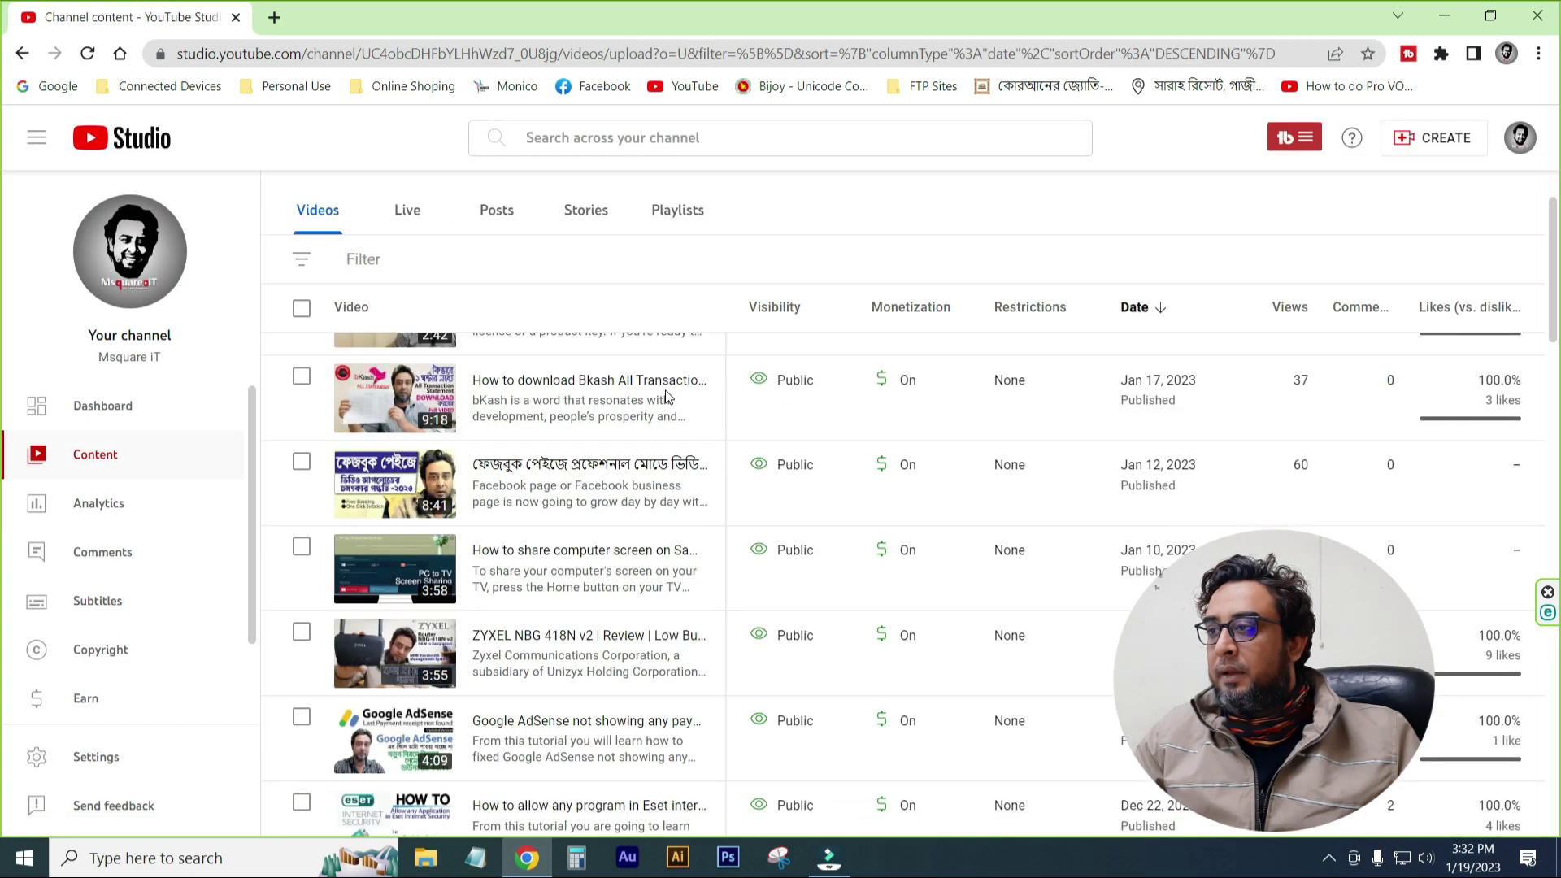
- Search the channel for 'Bijoy' and open the Bijoy Bayanno 2022 video's details
left_click(535, 139)
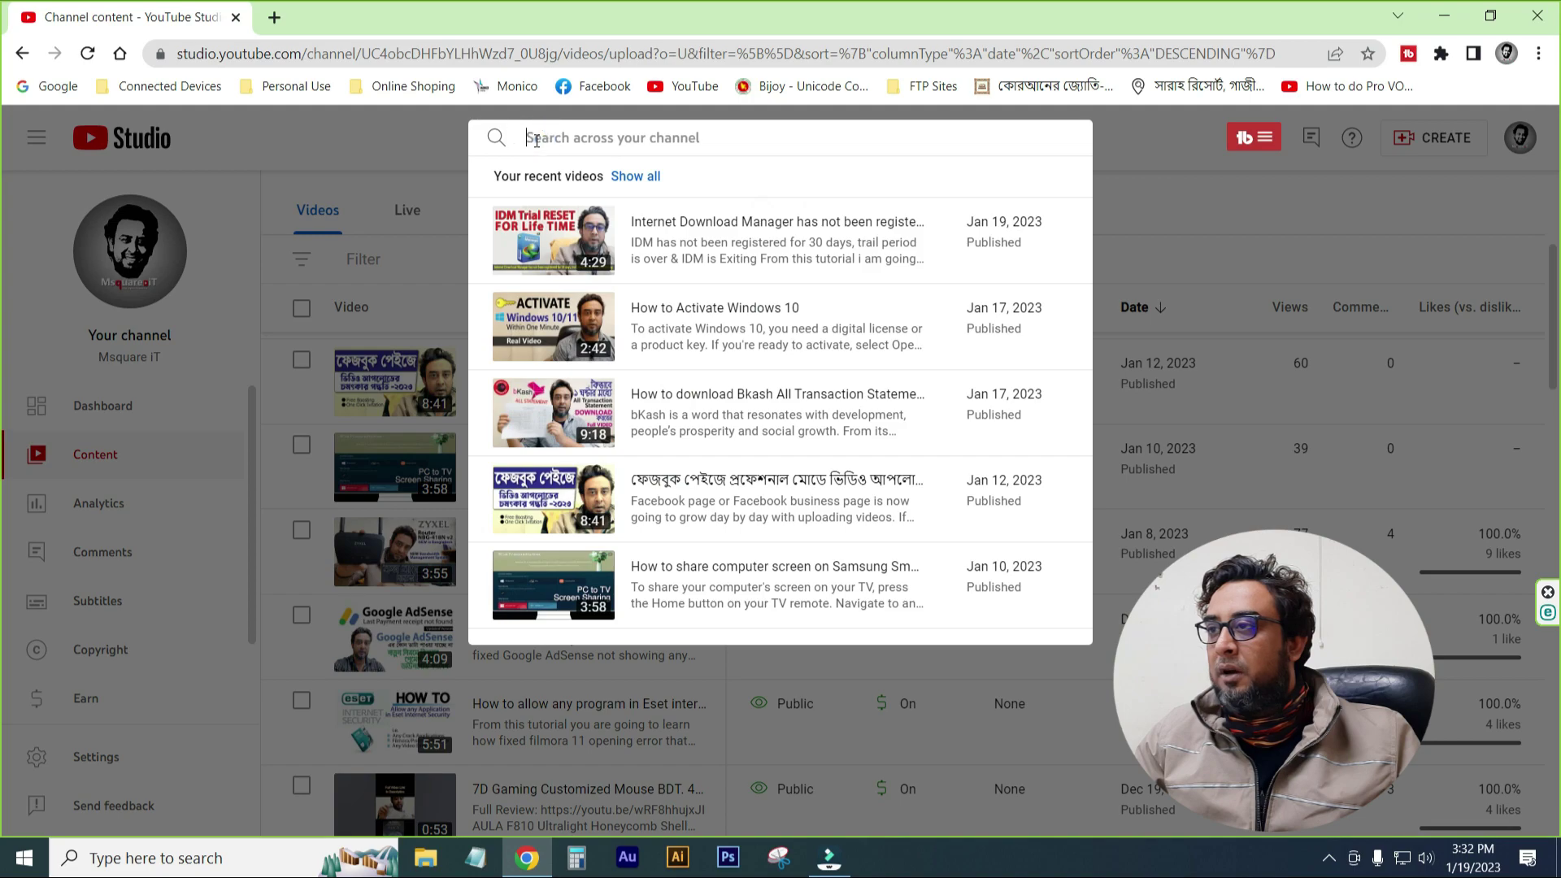
type("Bijoy")
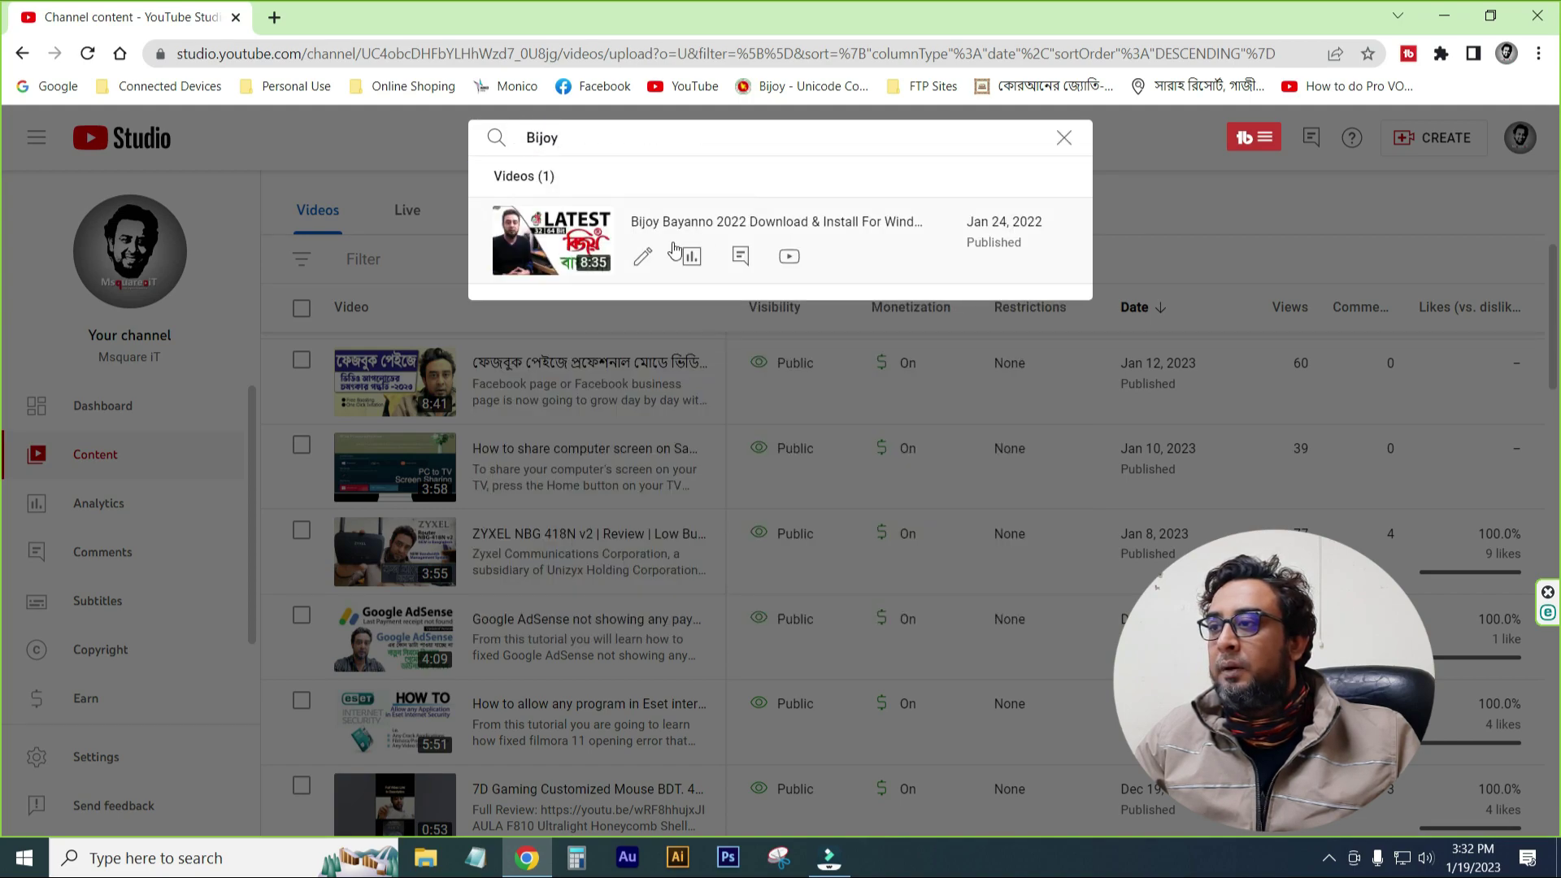
left_click(578, 230)
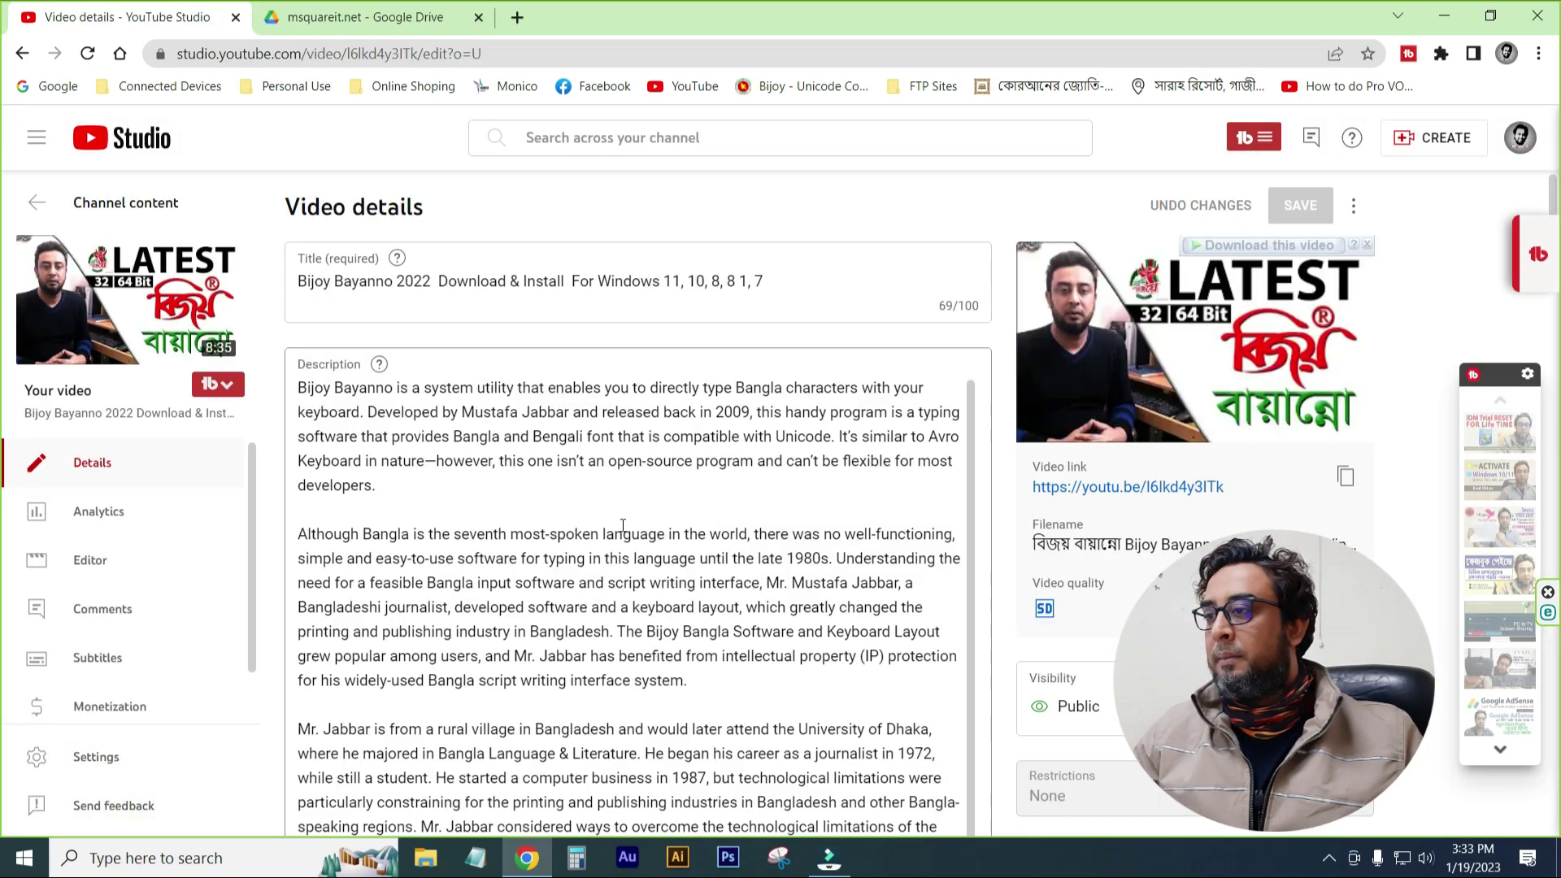
- Replace the old Google Drive download link in the description with the pasted link
scroll(623, 524, "down", 15)
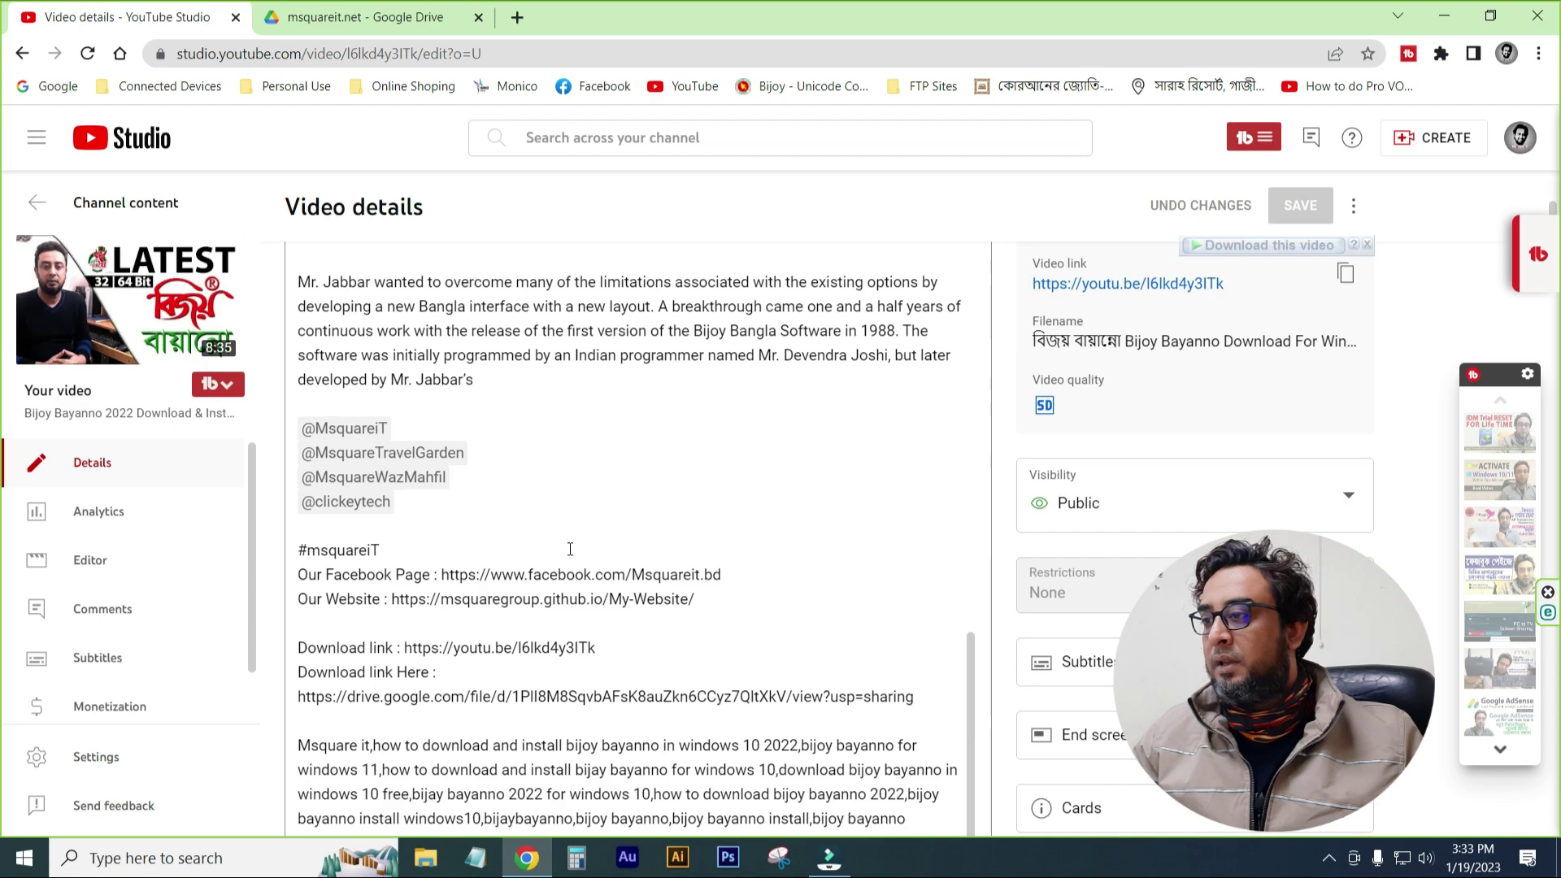
scroll(570, 549, "down", 3)
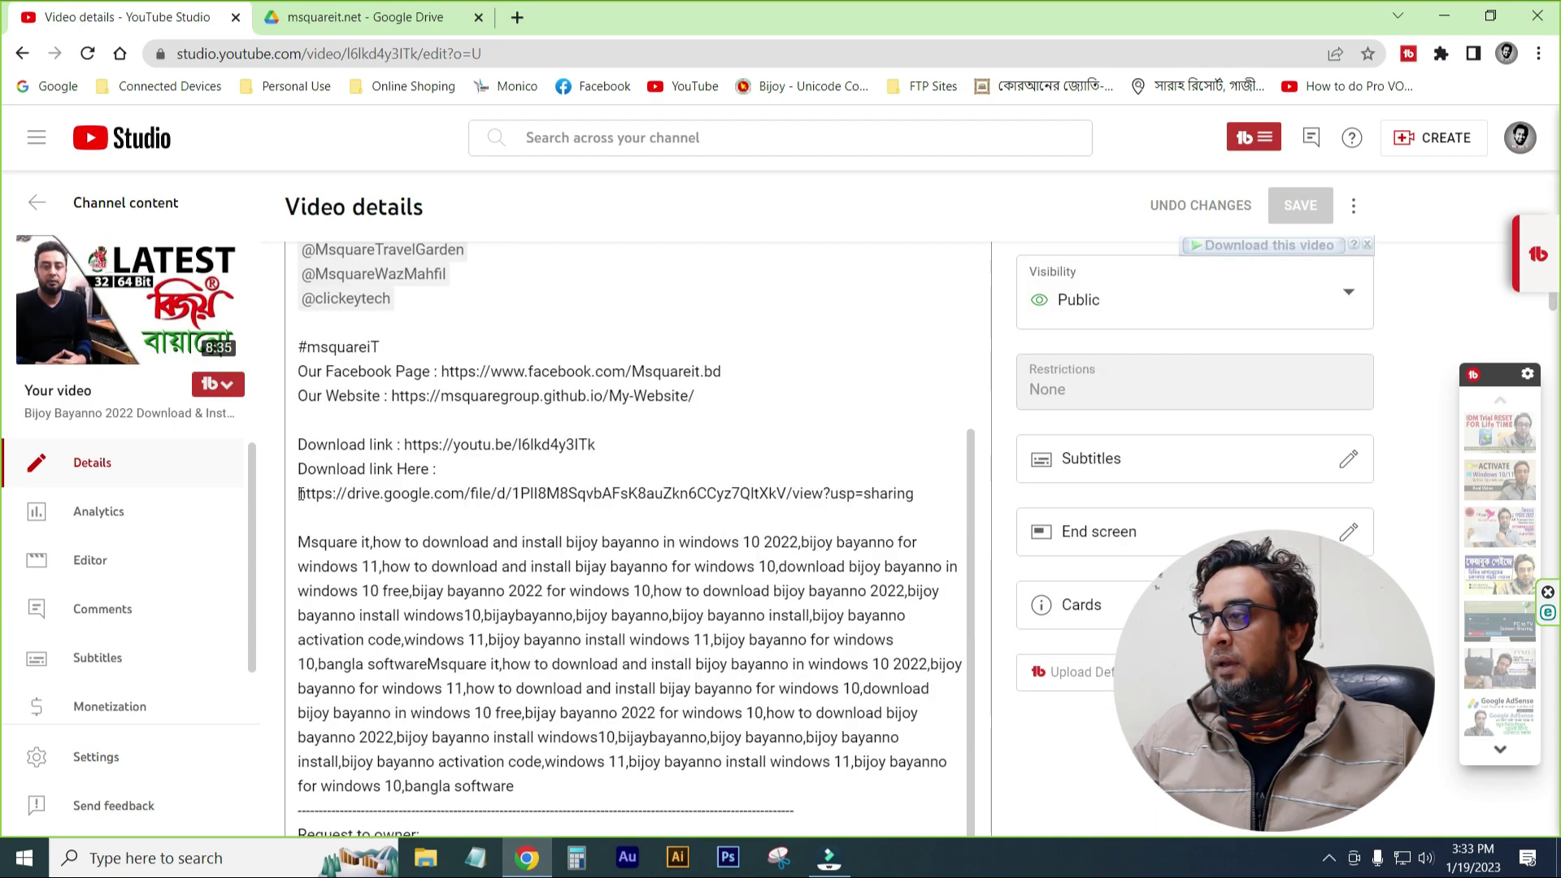
left_click_drag(298, 494, 974, 500)
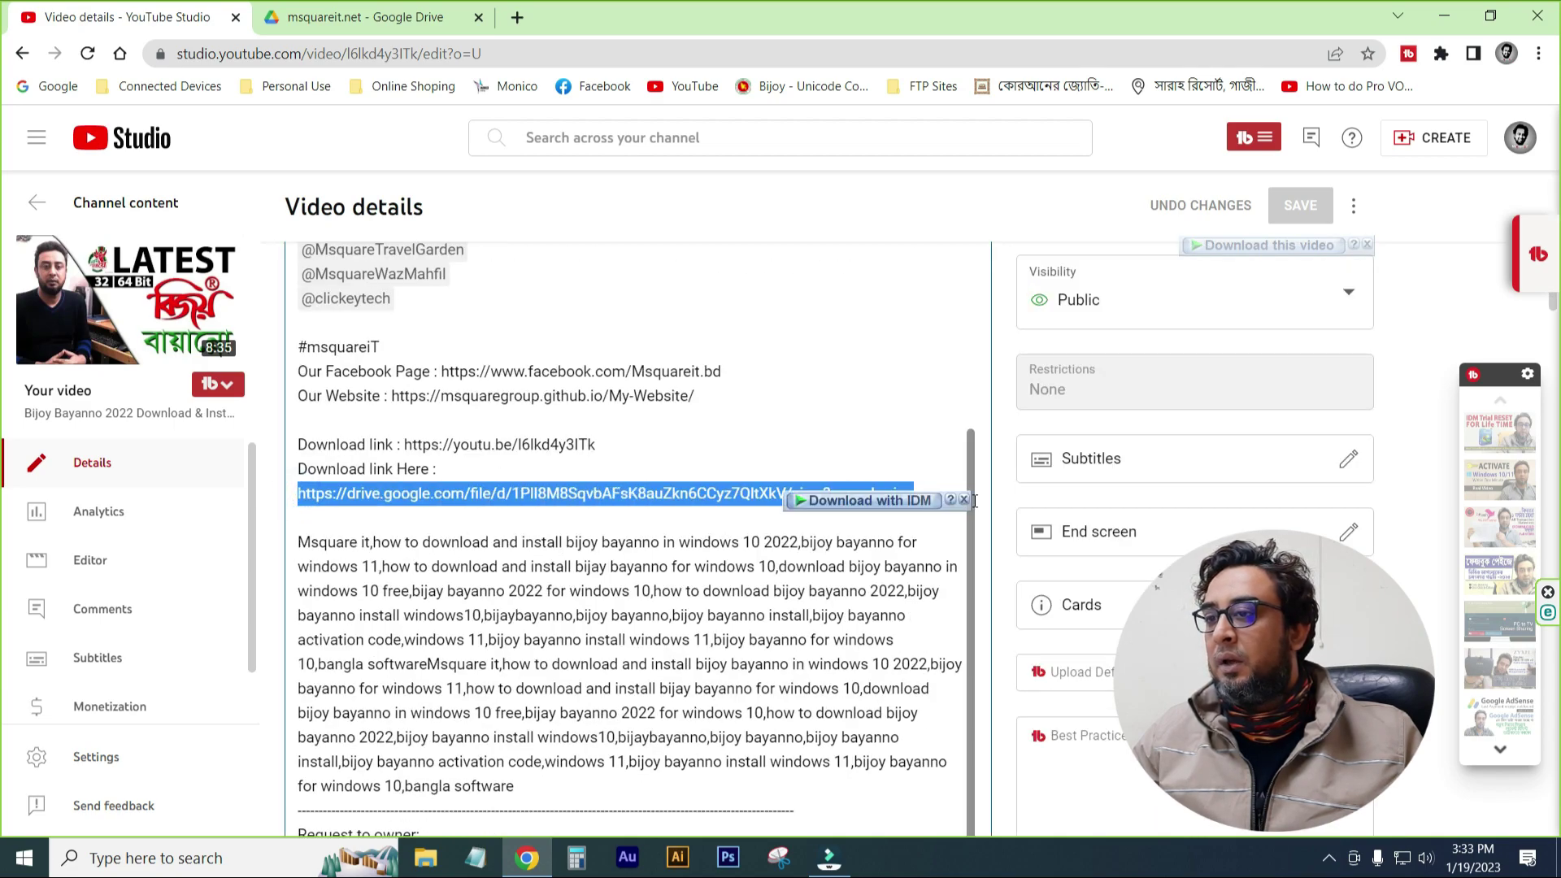
key("BackSpace")
type("https://drive.google.com/file/d/1JlpuUGe09E-EIVSYSmxYUE47n4S5v4OM/view?usp=sharing")
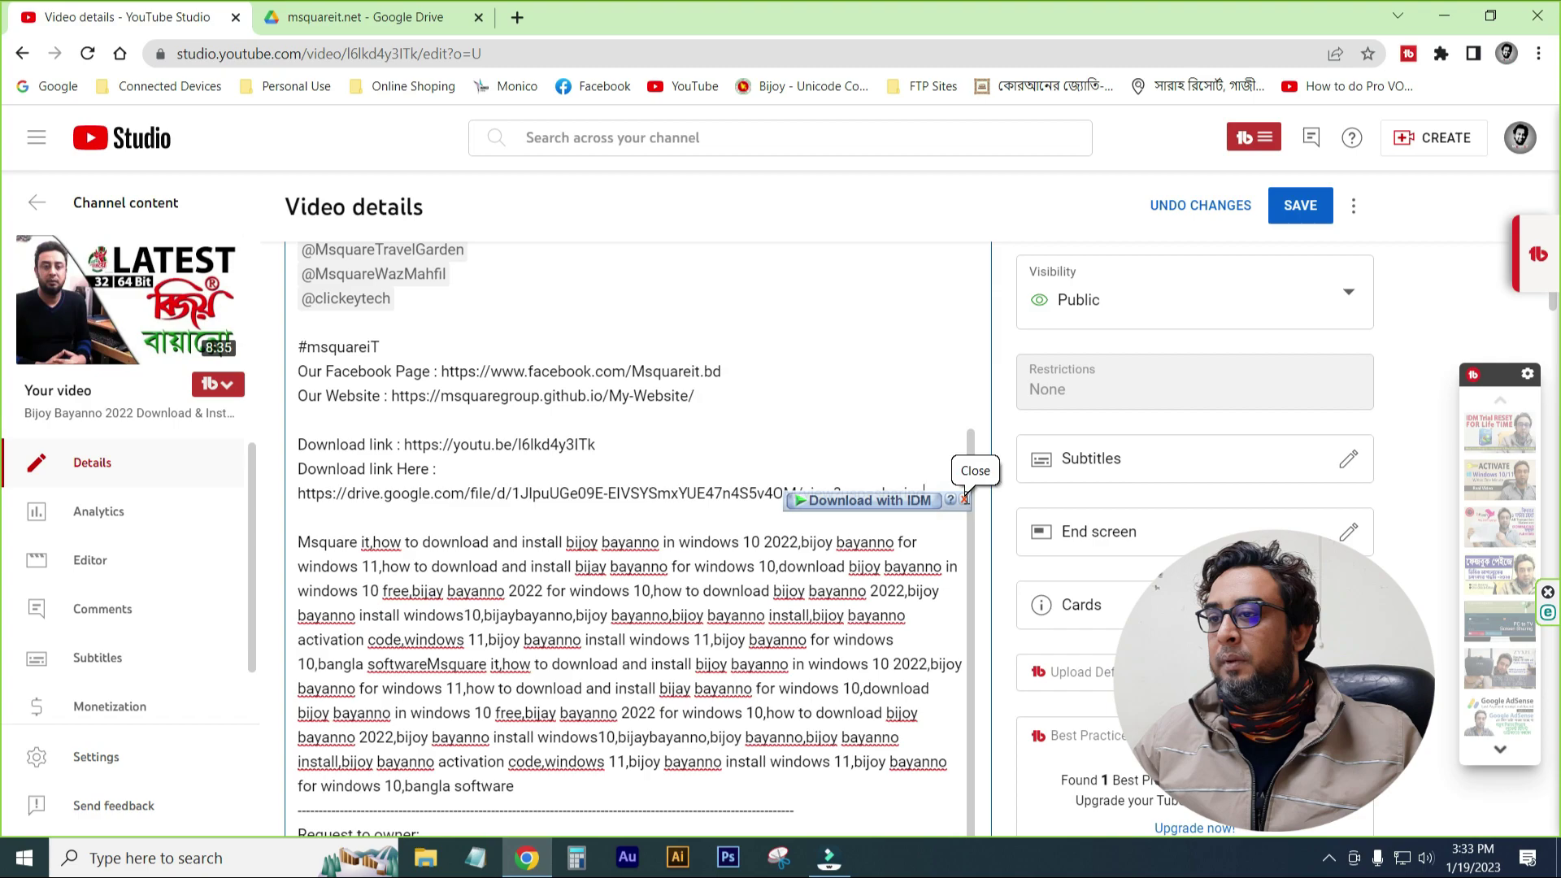
left_click(965, 499)
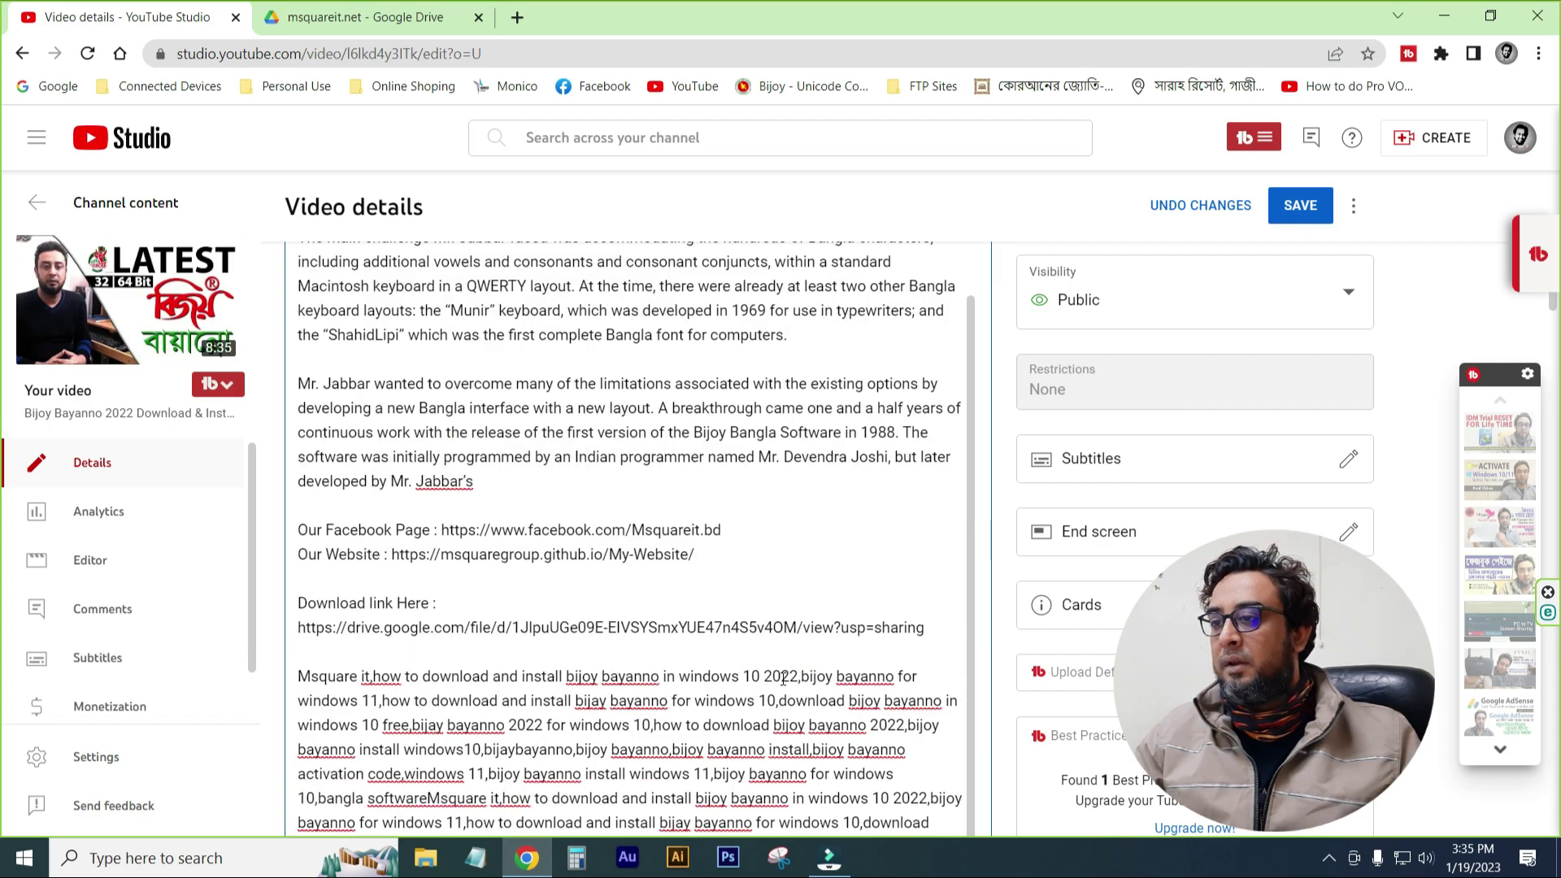
- Reselect the whole Drive link and overwrite it with the newer share link
left_click_drag(788, 630, 301, 628)
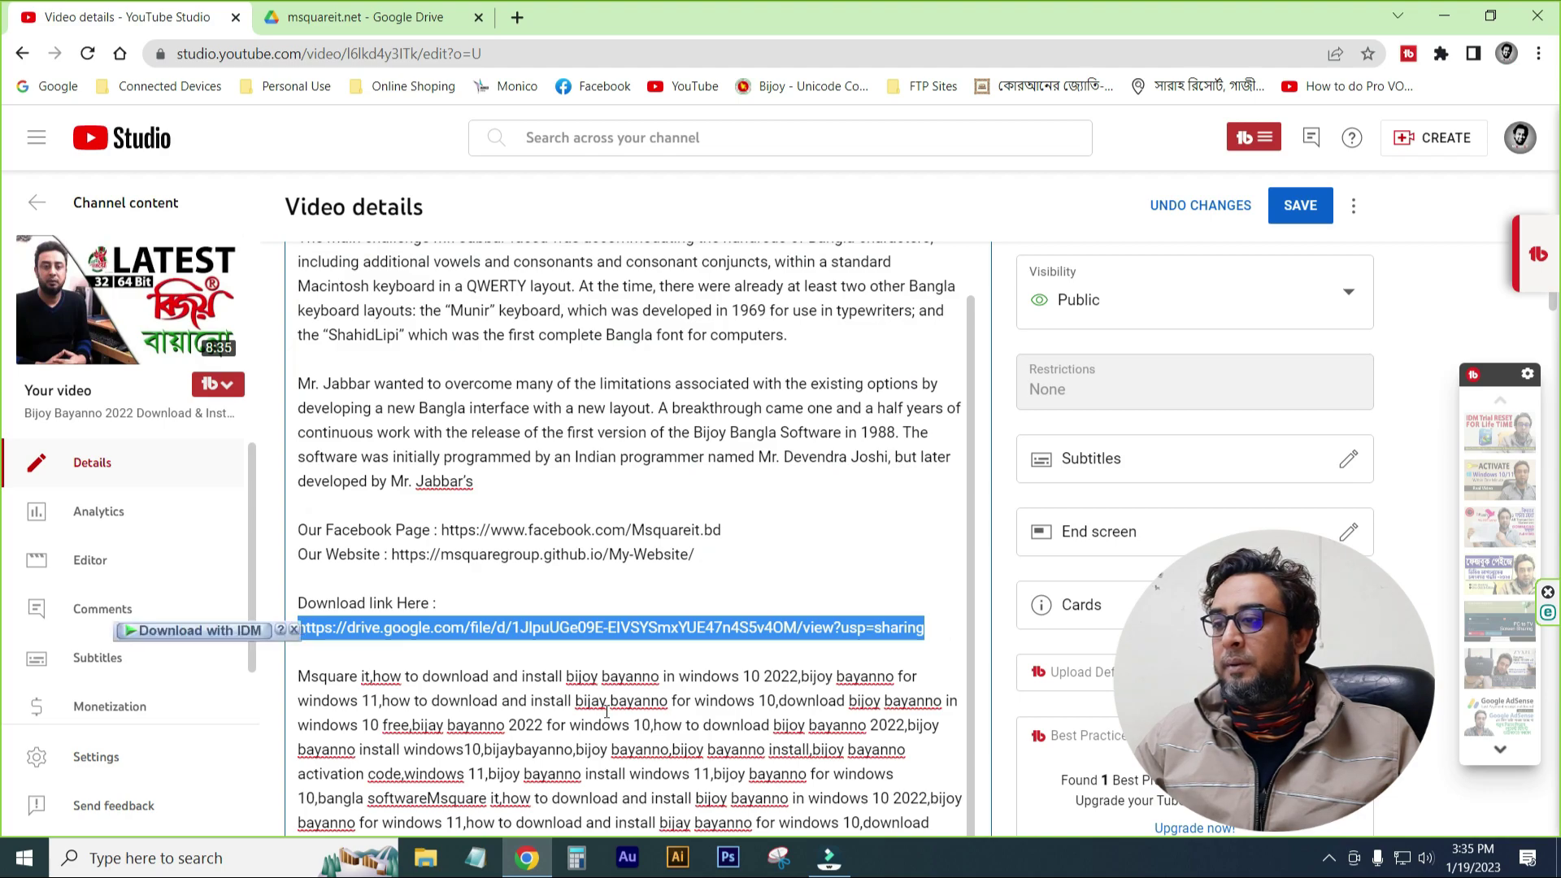
key("ctrl+v")
scroll(650, 643, "down", 5)
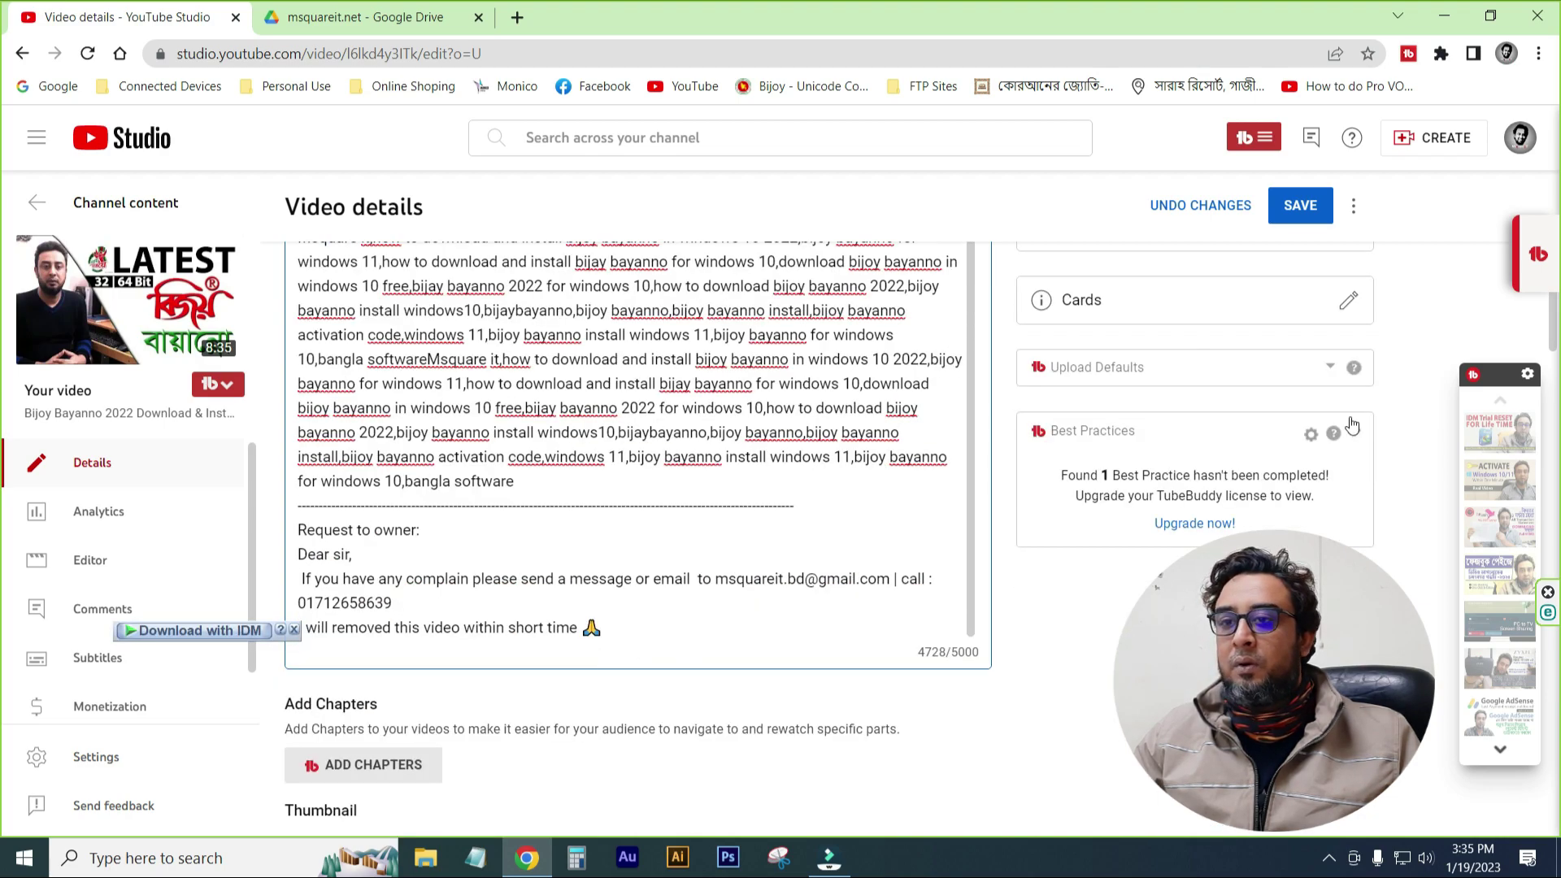
- Save the edited video description in YouTube Studio, then refresh the Windows desktop
left_click(1295, 205)
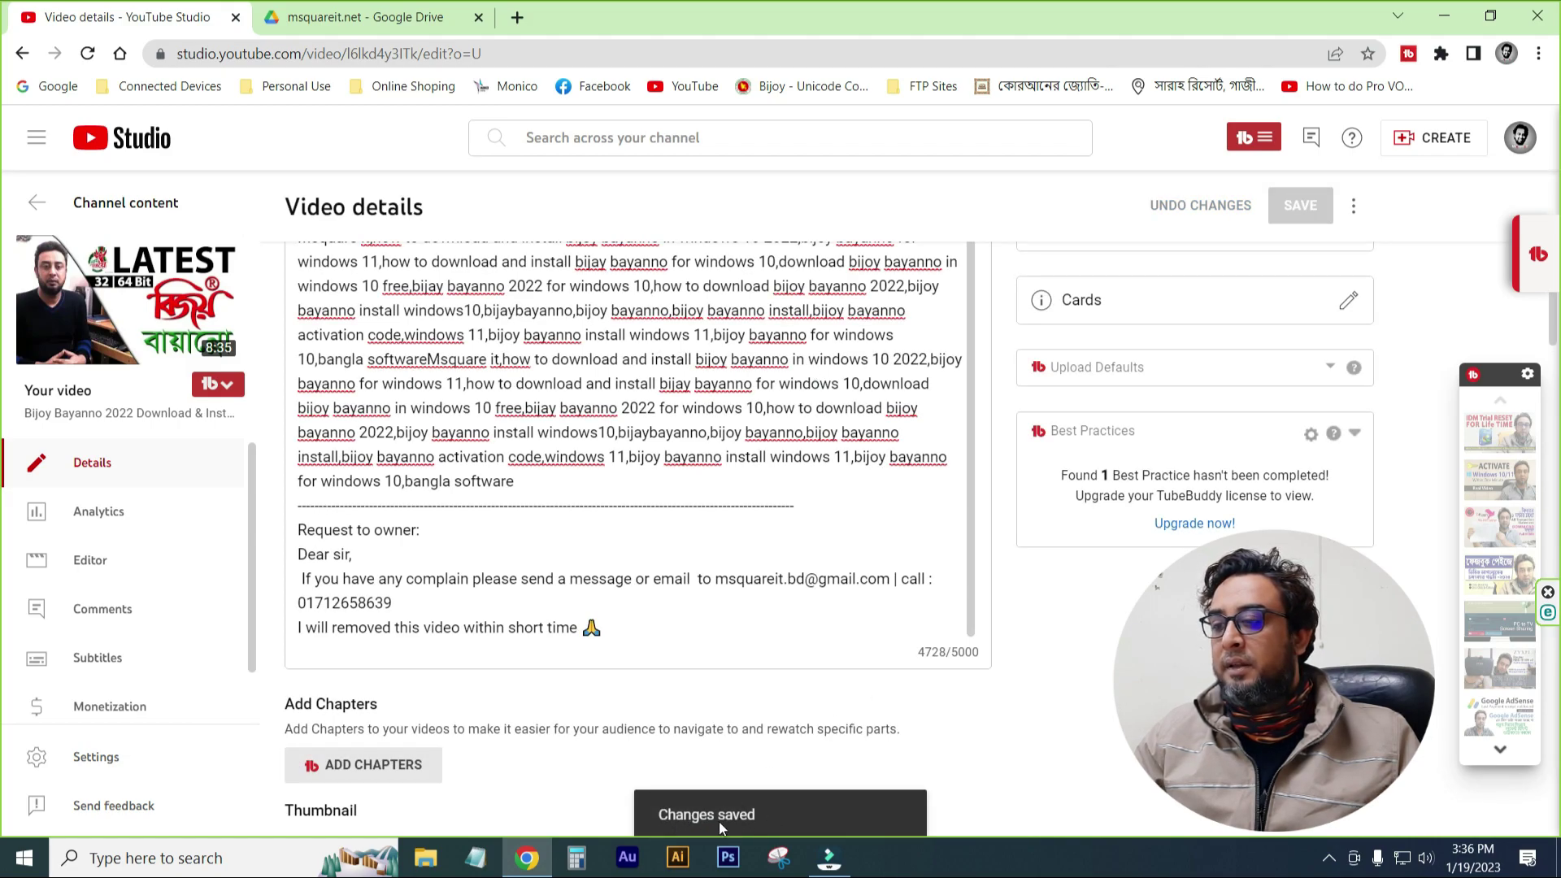
scroll(821, 496, "up", 3)
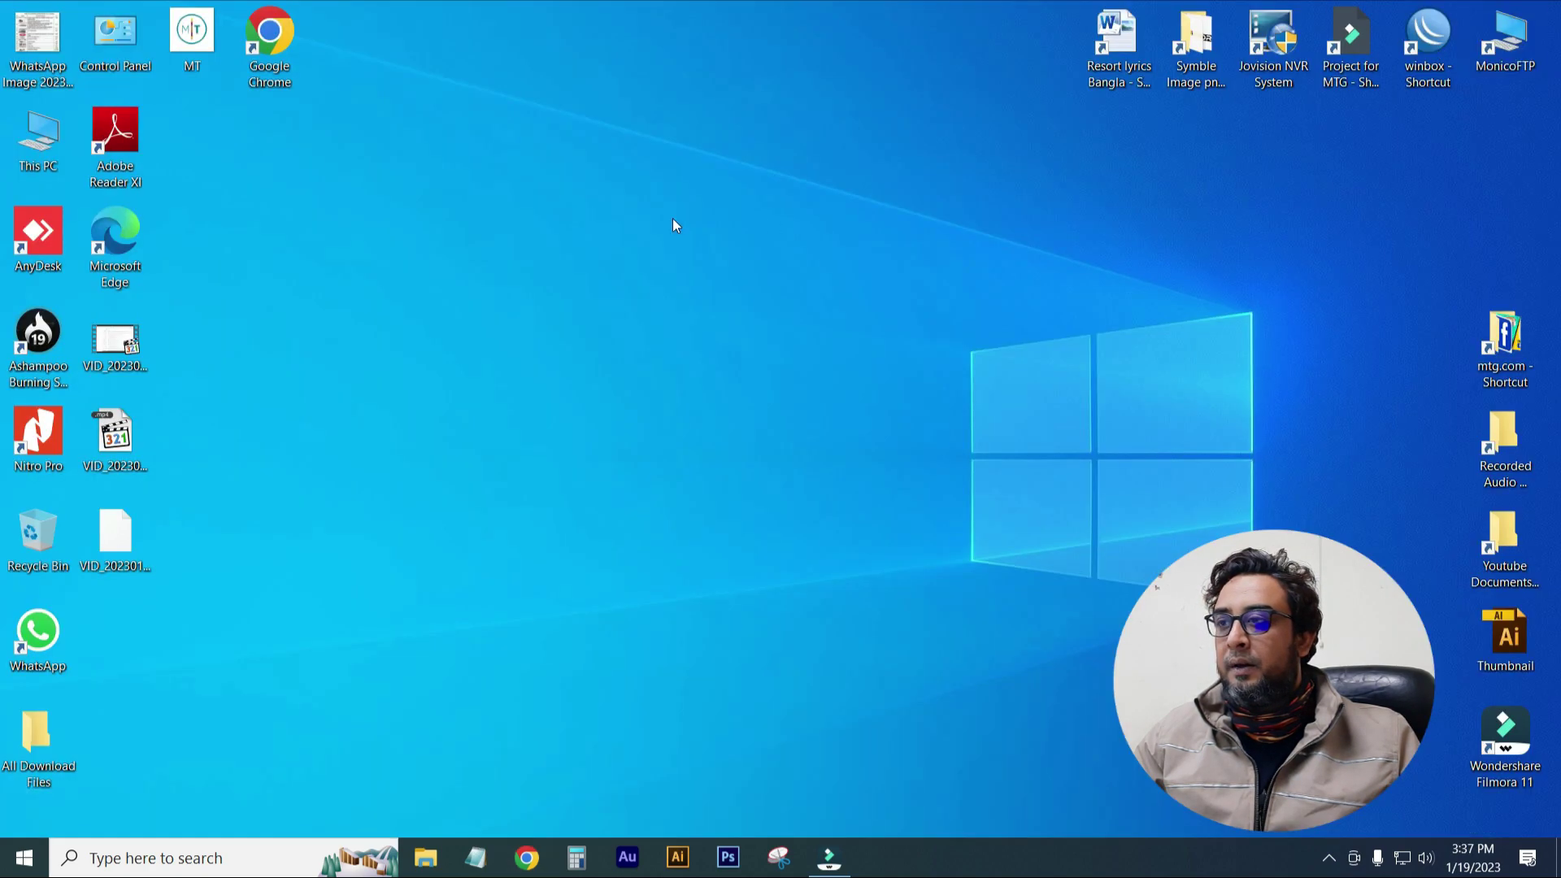
right_click(445, 153)
left_click(500, 243)
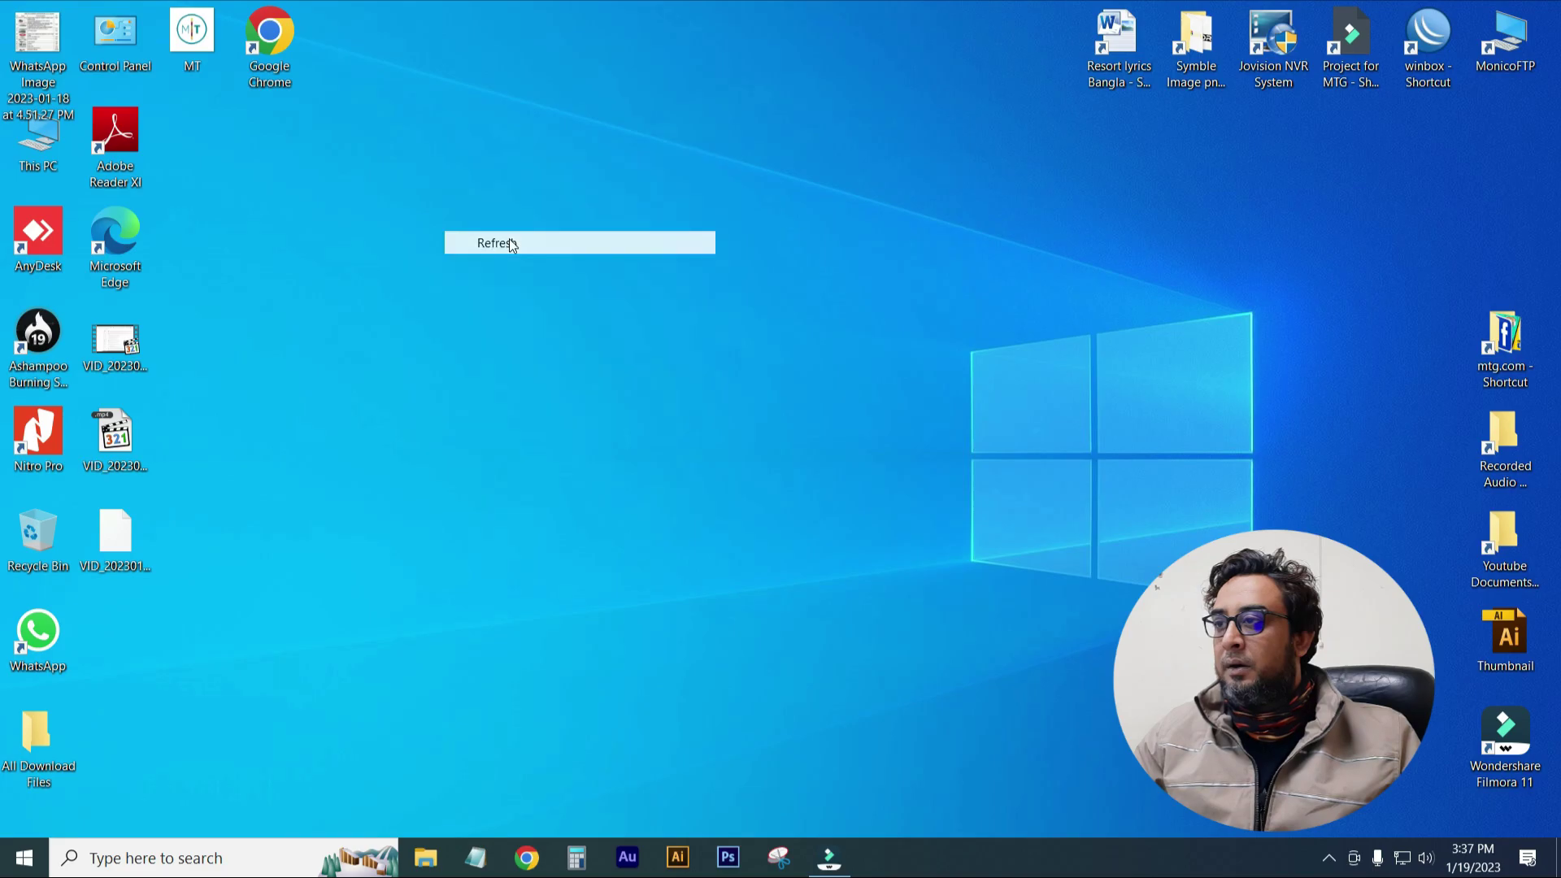